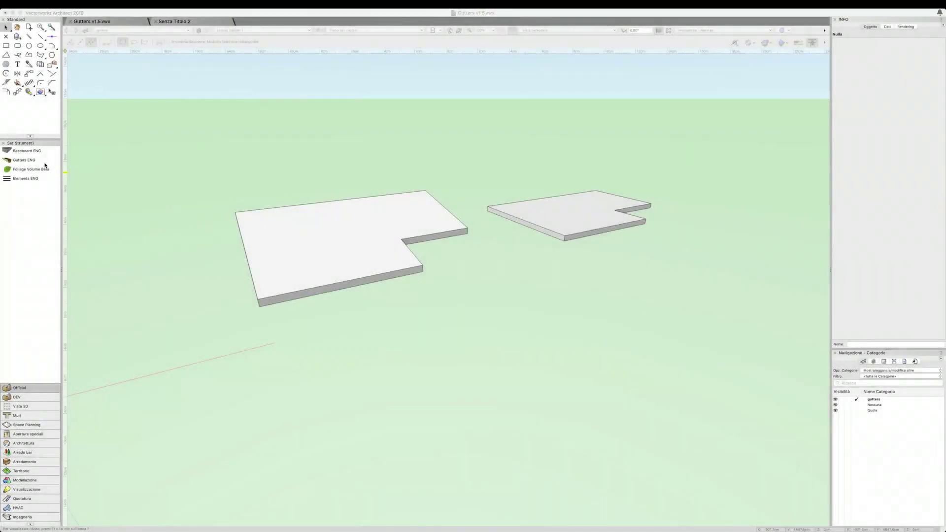
Pick the Gutters ENG tool and bring up the working plane (Piano del Lucido) choices
{"action": "left_click", "coordinate": [44, 164]}
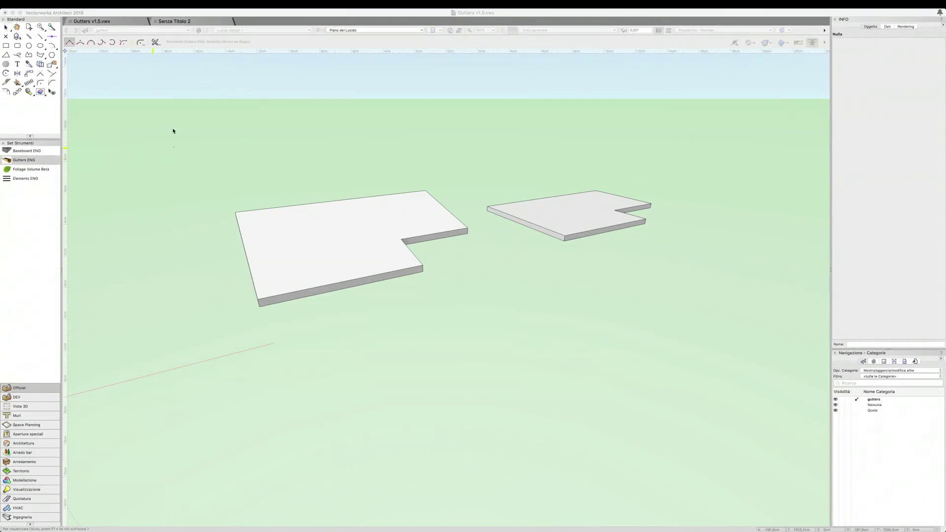
{"action": "left_click", "coordinate": [334, 38]}
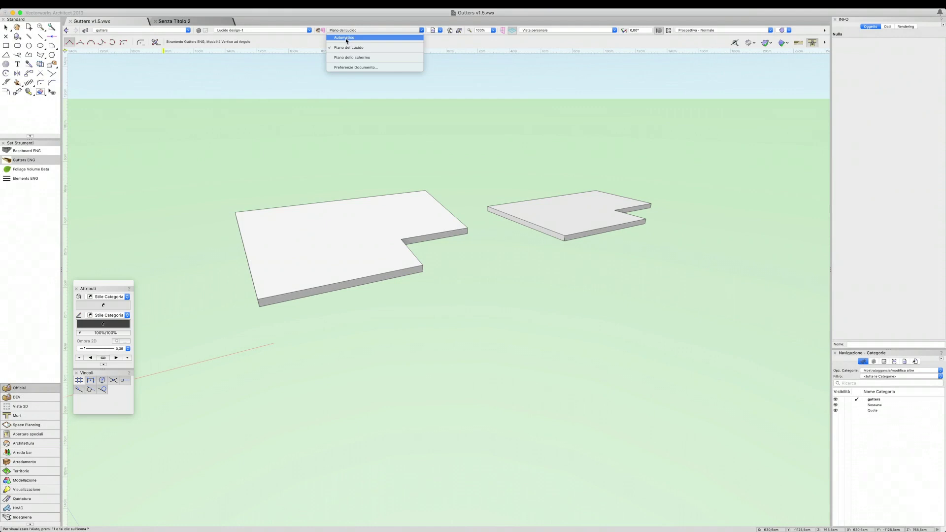
With the working plane on Automatico, draw a gutter from the right slab's front corner to its notch corner
{"action": "left_click", "coordinate": [347, 39]}
{"action": "left_click", "coordinate": [344, 38]}
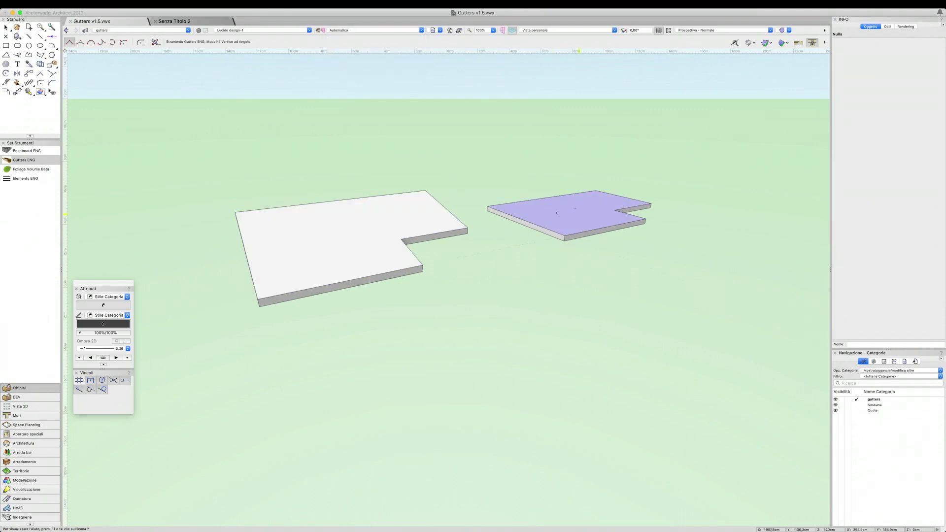
{"action": "left_click", "coordinate": [565, 235]}
{"action": "double_click", "coordinate": [650, 204]}
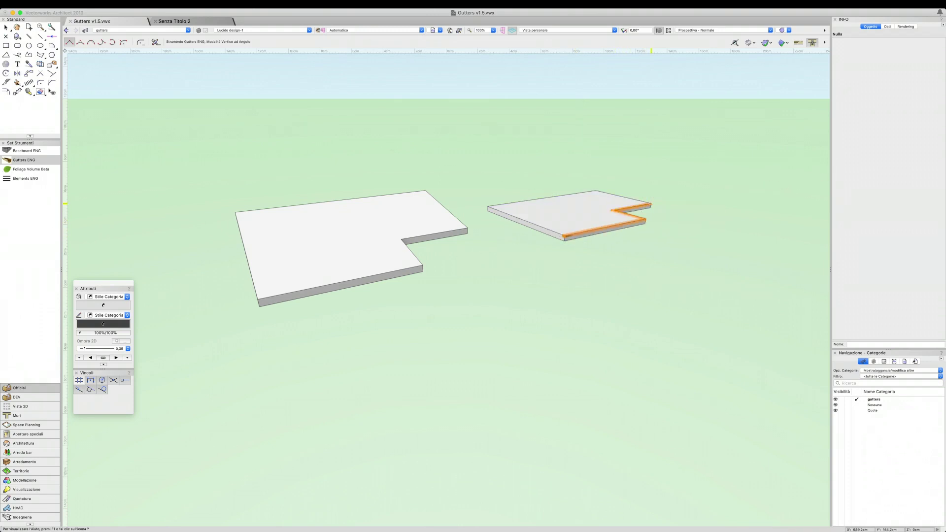
Check Mirror so the right slab's gutter sits on the outer side of the edge
{"action": "scroll", "coordinate": [651, 204], "scroll_direction": "up", "scroll_amount": 2}
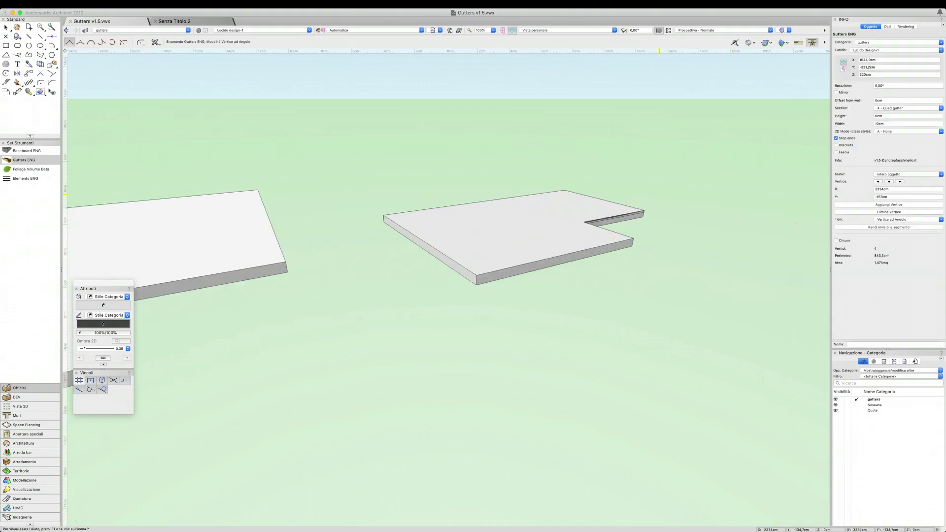
{"action": "left_click", "coordinate": [845, 94]}
{"action": "scroll", "coordinate": [601, 203], "scroll_direction": "down", "scroll_amount": 2}
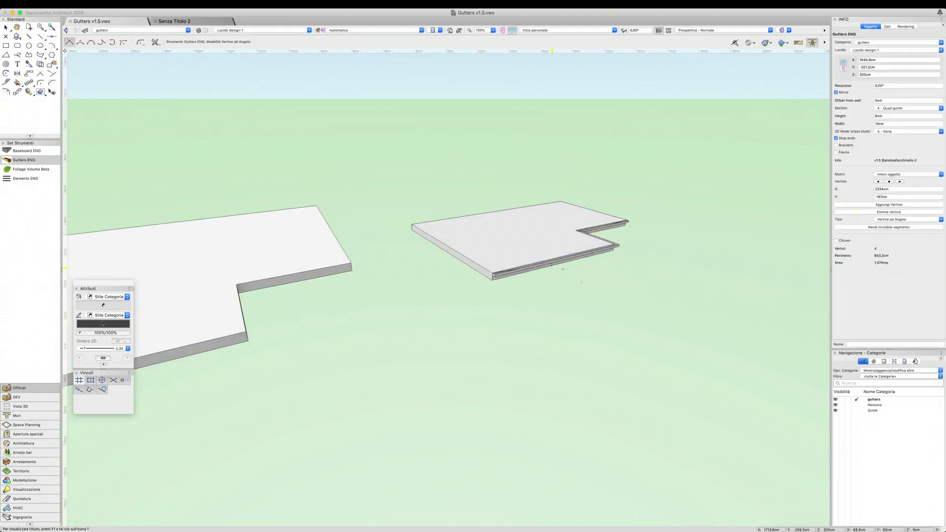
{"action": "scroll", "coordinate": [596, 212], "scroll_direction": "down", "scroll_amount": 1}
{"action": "scroll", "coordinate": [591, 219], "scroll_direction": "down", "scroll_amount": 2}
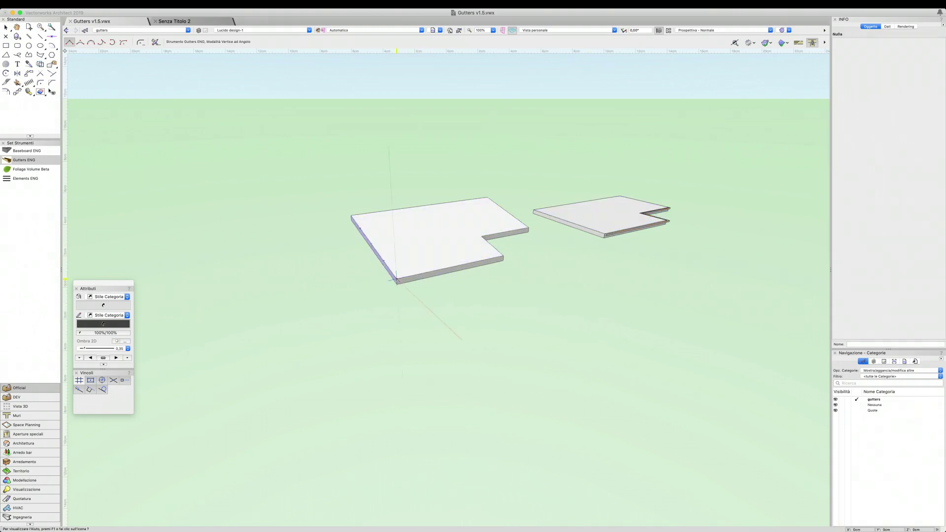
Draw a mirrored, outward gutter through the left slab's front, notch and far corners
{"action": "left_click", "coordinate": [396, 279]}
{"action": "left_click", "coordinate": [501, 256]}
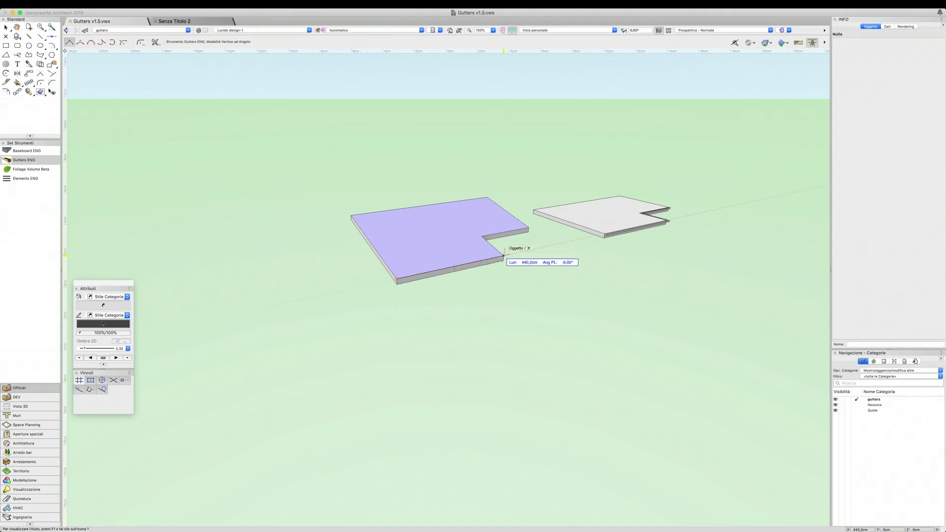
{"action": "left_click", "coordinate": [482, 237]}
{"action": "double_click", "coordinate": [529, 229]}
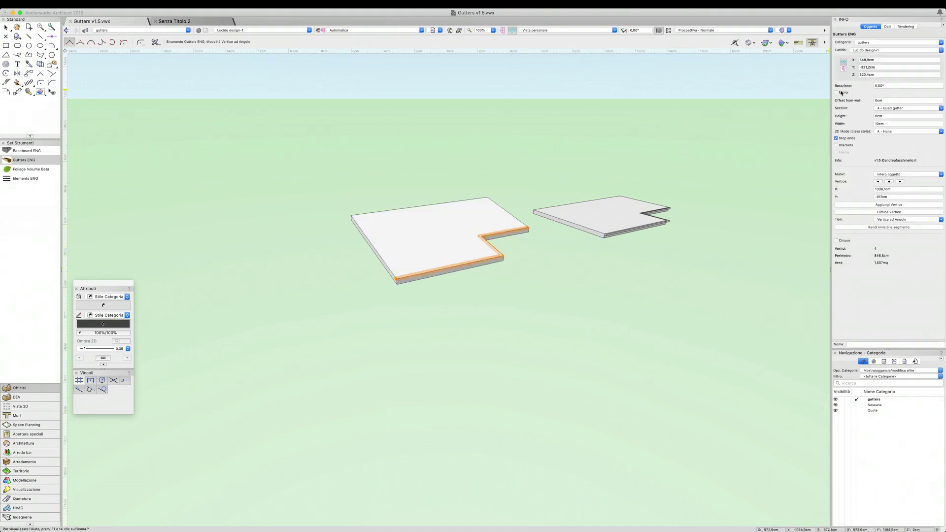
{"action": "left_click", "coordinate": [840, 93]}
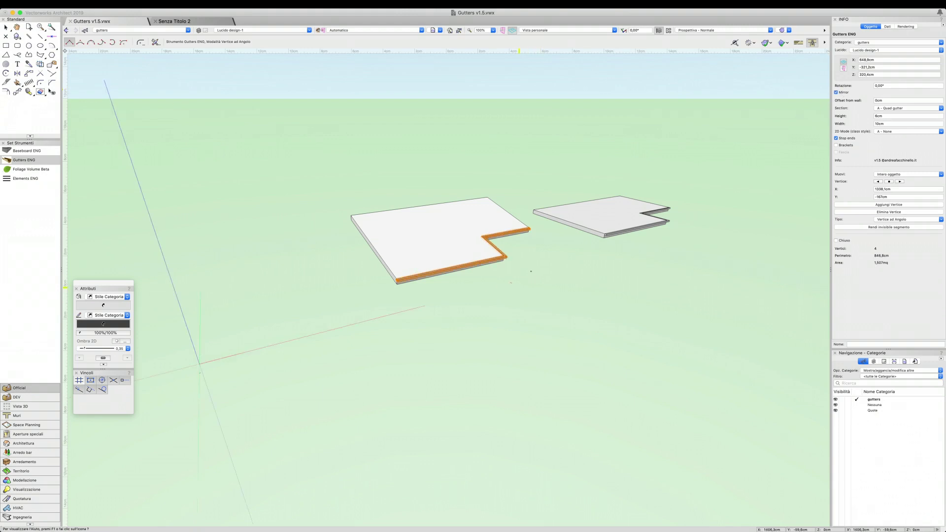
Switch to the Selection tool and select both gutters together
{"action": "middle_click_drag", "start_coordinate": [530, 271], "coordinate": [492, 312], "text": "shift"}
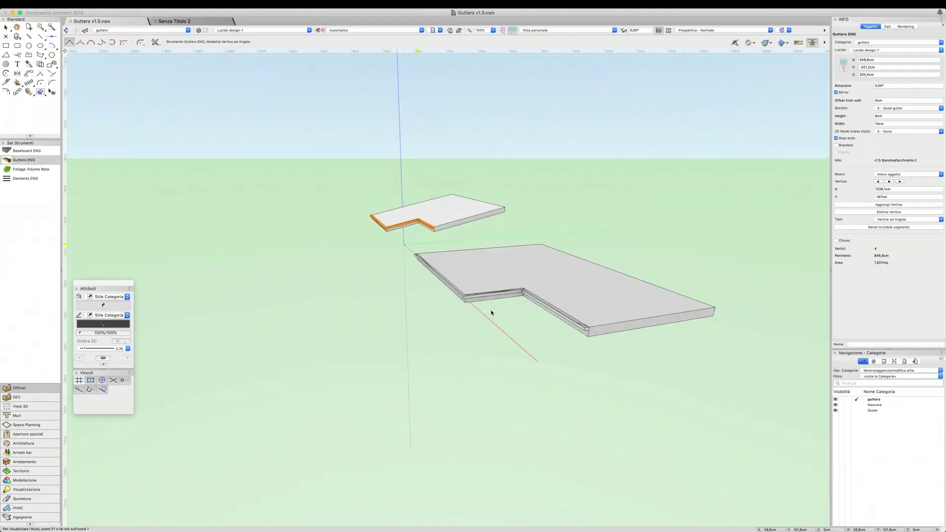
{"action": "mouse_move", "coordinate": [491, 313]}
{"action": "middle_mouse_down", "text": "shift"}
{"action": "mouse_move", "coordinate": [532, 294]}
{"action": "mouse_move", "coordinate": [407, 240]}
{"action": "middle_mouse_up", "text": "shift"}
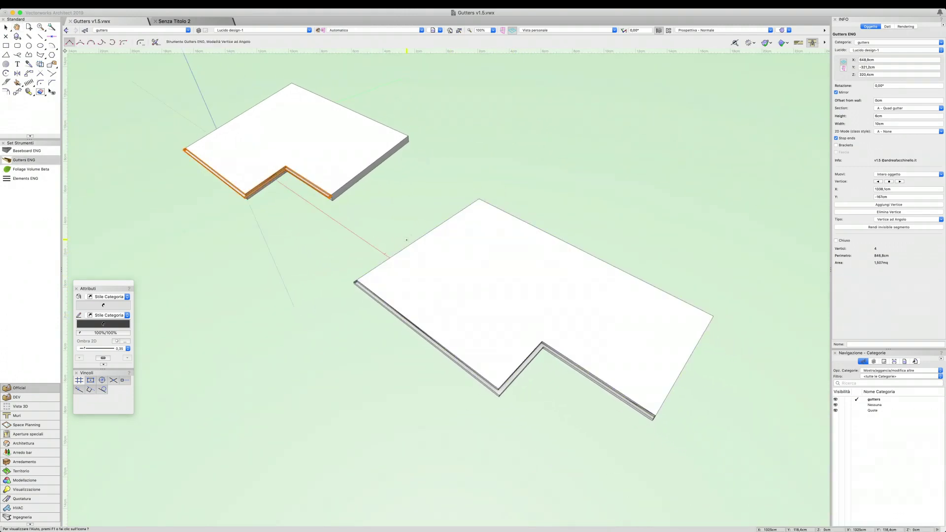
{"action": "key", "text": "x"}
{"action": "left_click", "coordinate": [356, 284], "text": "shift"}
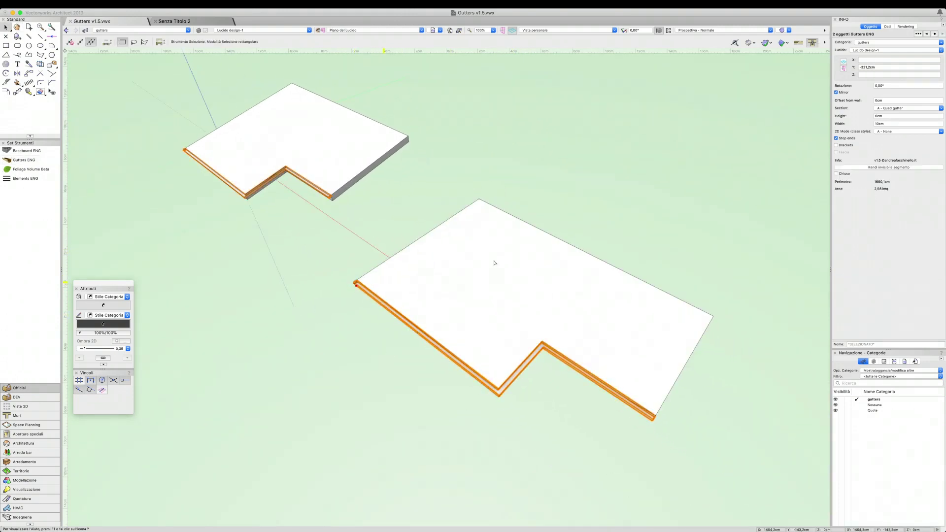
Give both gutters a 1 cm Offset from wall, inspect the corner, and reselect them
{"action": "left_click", "coordinate": [892, 100]}
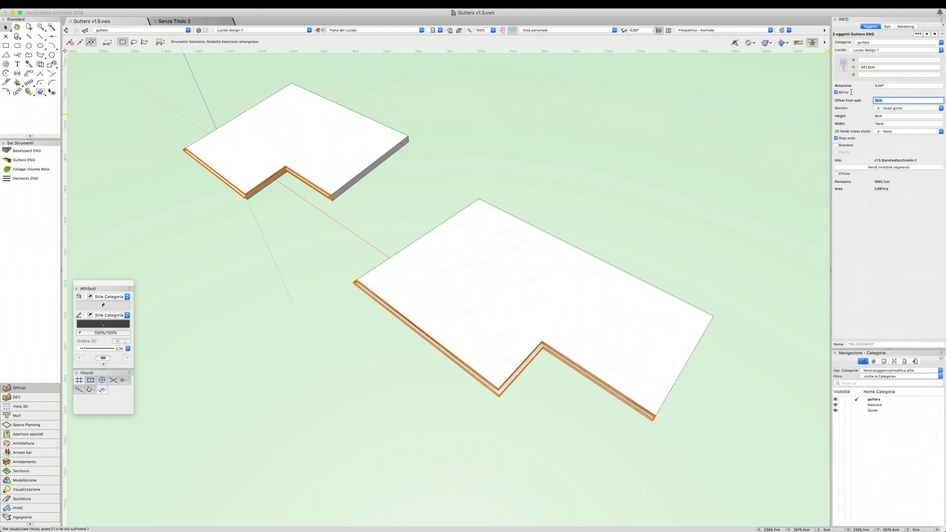
{"action": "type", "text": "5"}
{"action": "key", "text": "Return"}
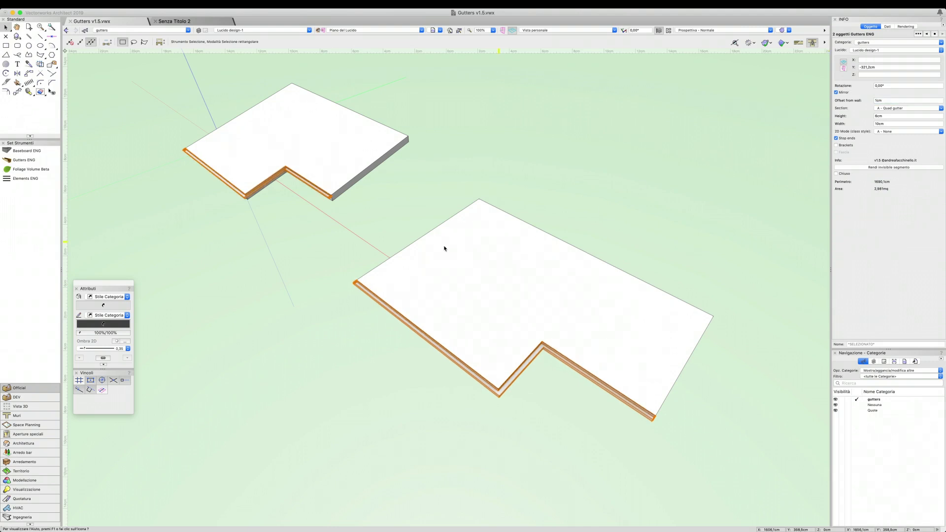
{"action": "left_click", "coordinate": [301, 244]}
{"action": "scroll", "coordinate": [276, 222], "scroll_direction": "up", "scroll_amount": 5}
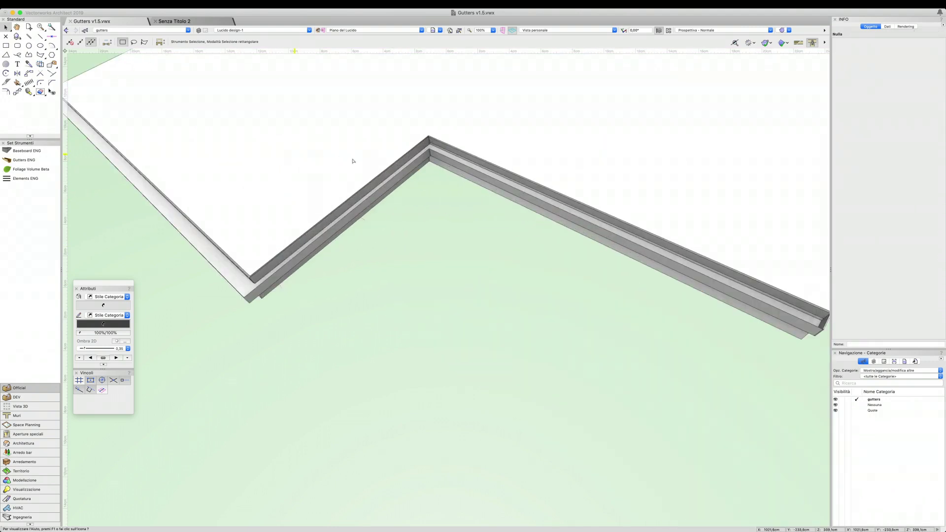
{"action": "mouse_move", "coordinate": [353, 160]}
{"action": "middle_mouse_down", "text": "shift"}
{"action": "mouse_move", "coordinate": [375, 152]}
{"action": "mouse_move", "coordinate": [454, 404]}
{"action": "middle_mouse_up", "text": "shift"}
{"action": "key", "text": "ctrl+a"}
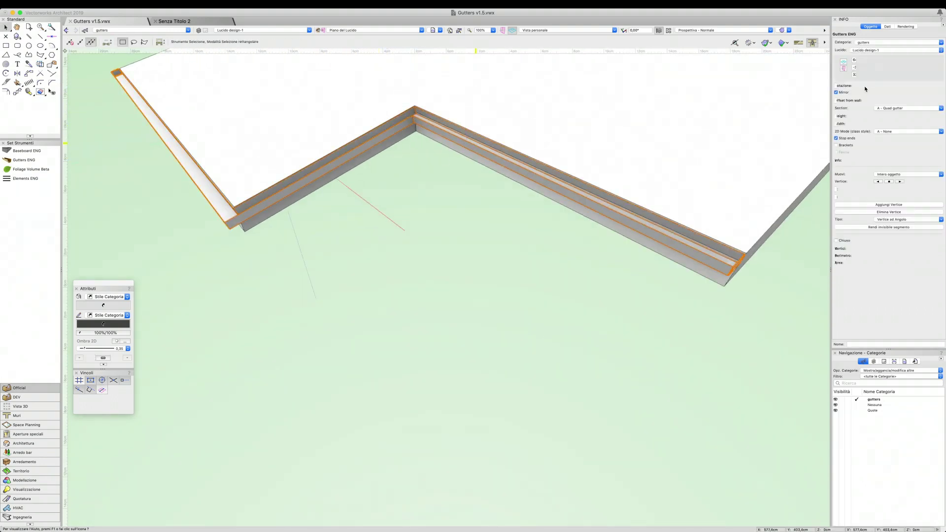
Change the gutter section to B - Half round gutter
{"action": "left_click", "coordinate": [886, 108]}
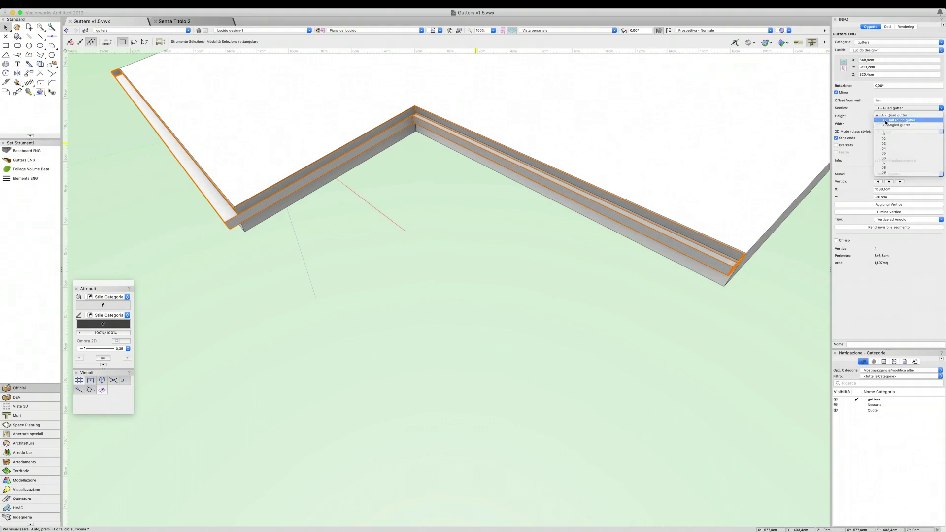
{"action": "left_click", "coordinate": [885, 121]}
{"action": "mouse_move", "coordinate": [824, 148]}
{"action": "middle_mouse_down", "text": "shift"}
{"action": "mouse_move", "coordinate": [473, 95]}
{"action": "mouse_move", "coordinate": [397, 129]}
{"action": "middle_mouse_up", "text": "shift"}
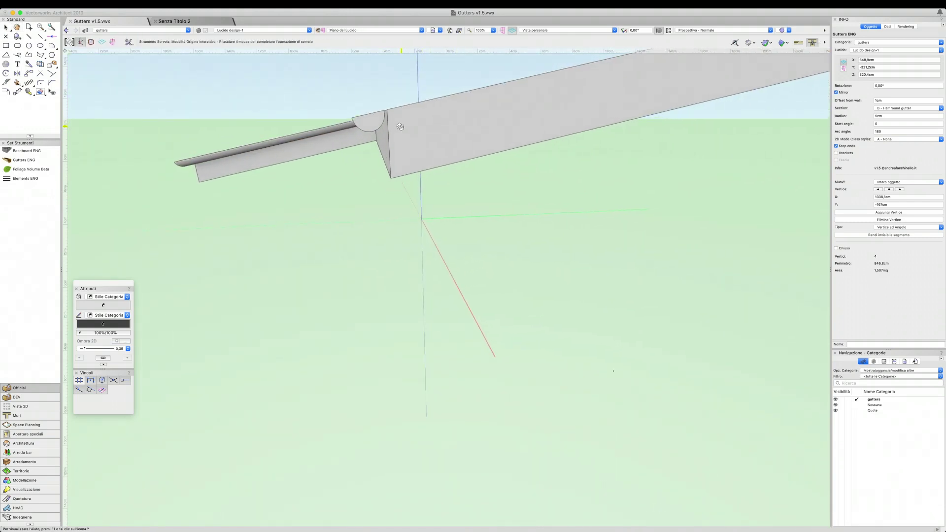
Set the half-round section's start angle to 10° and review the gutter with Flyover
{"action": "left_click", "coordinate": [884, 124]}
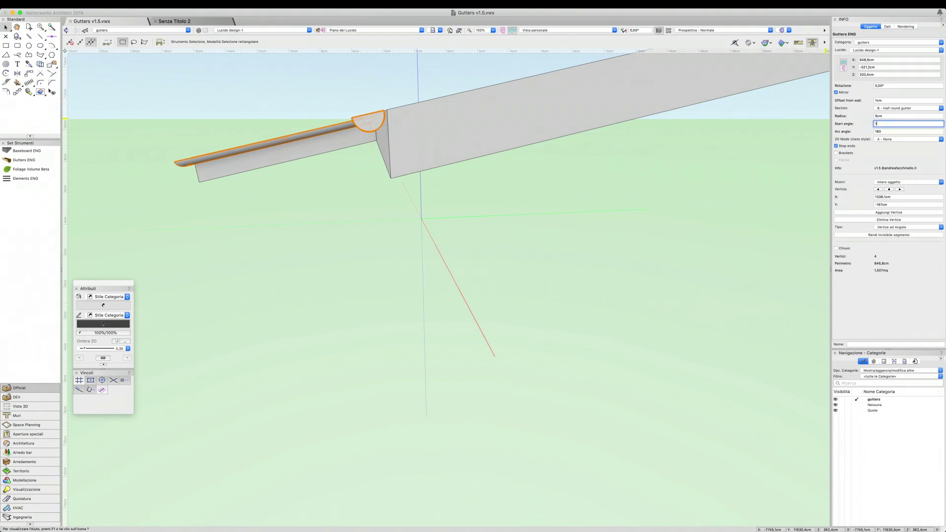
{"action": "type", "text": "0"}
{"action": "key", "text": "Return"}
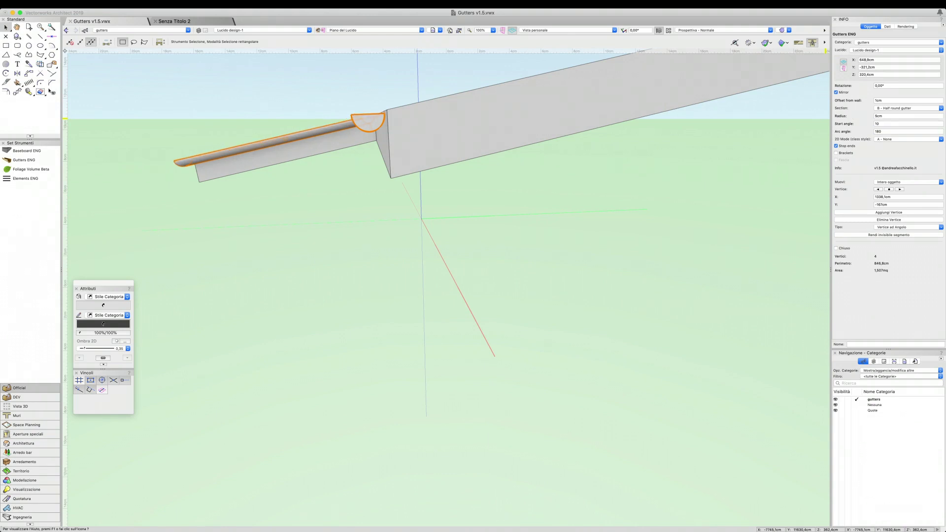
{"action": "double_click", "coordinate": [892, 132]}
{"action": "key", "text": "Return"}
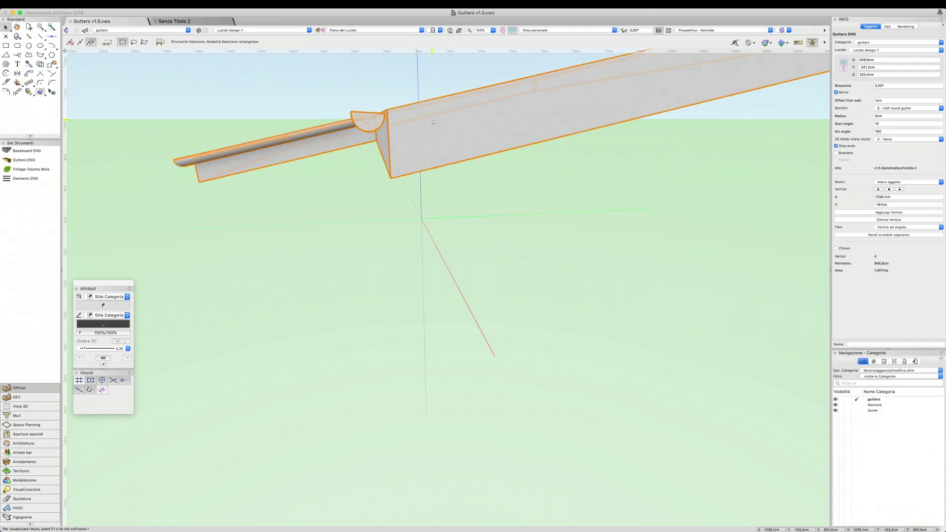
{"action": "key", "text": "ctrl+6"}
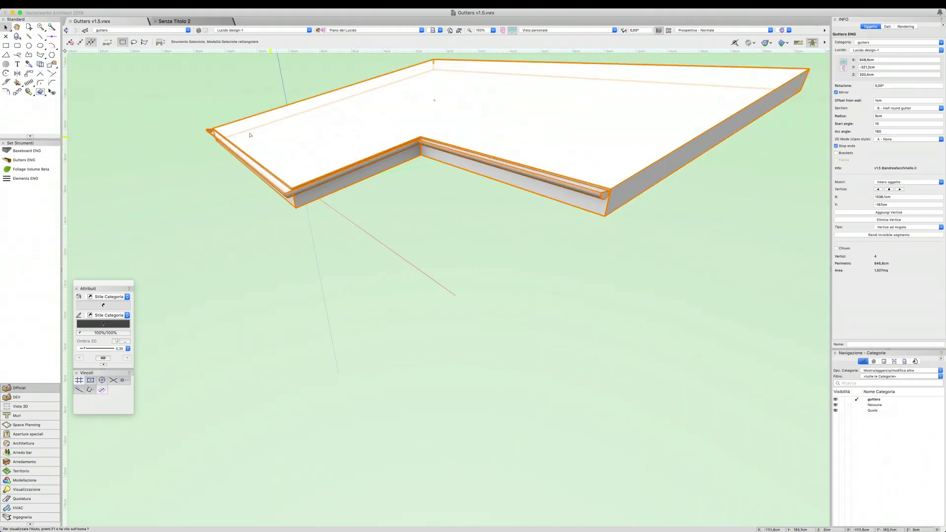
{"action": "middle_click_drag", "start_coordinate": [251, 135], "coordinate": [486, 173], "text": "ctrl"}
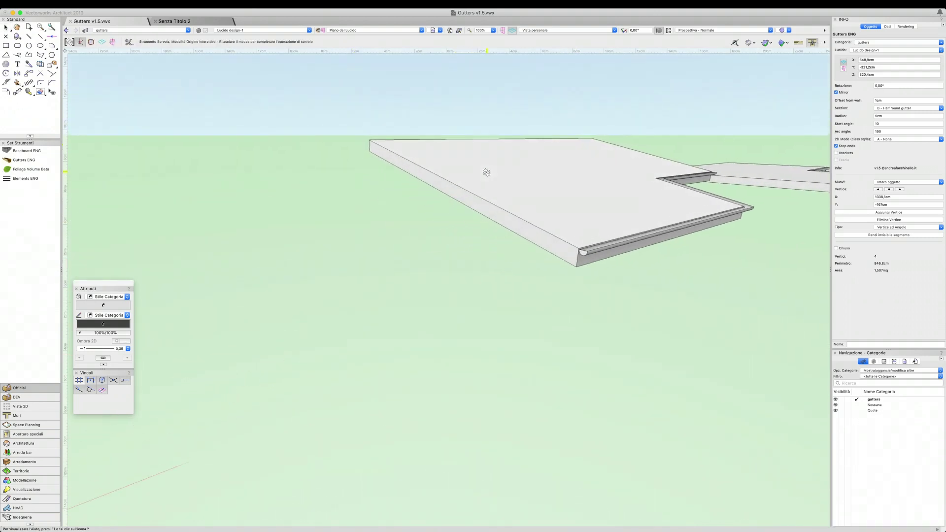
{"action": "middle_click_drag", "start_coordinate": [486, 172], "coordinate": [480, 175], "text": "ctrl"}
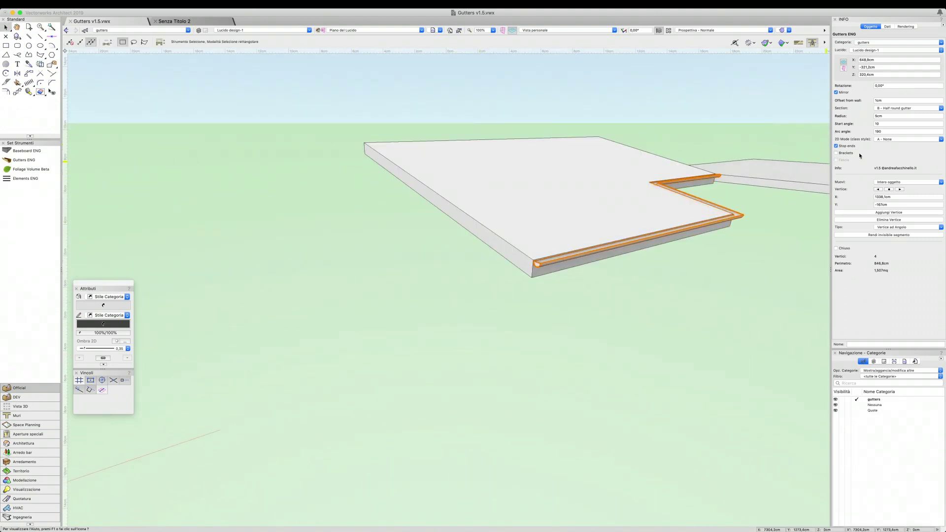
From Top view, enable gutter brackets at 35 cm rough spacing and orbit into 3D
{"action": "left_click", "coordinate": [599, 30]}
{"action": "left_click", "coordinate": [589, 48]}
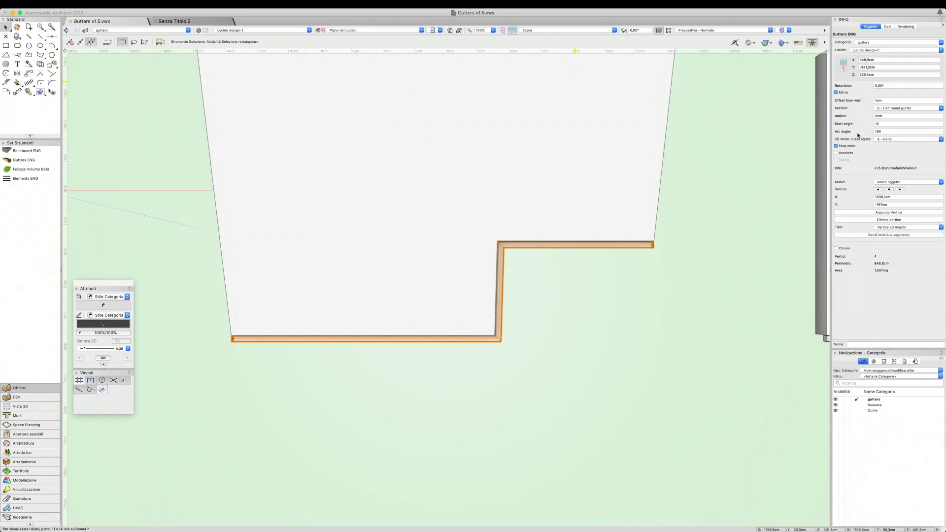
{"action": "left_click", "coordinate": [849, 153]}
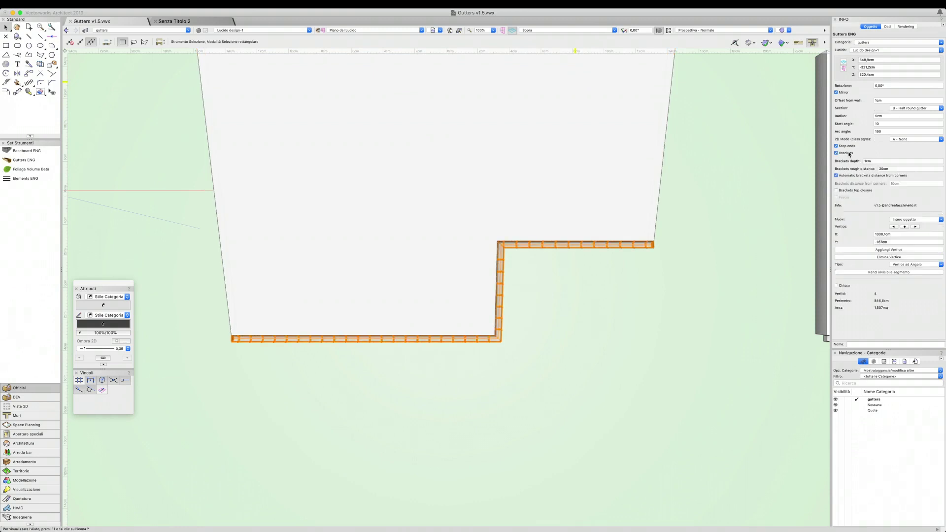
{"action": "double_click", "coordinate": [892, 168]}
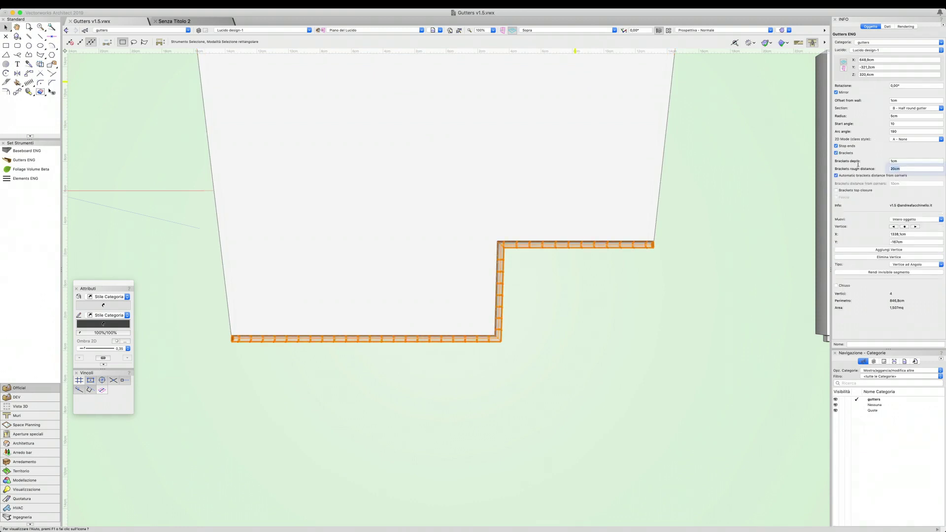
{"action": "key", "text": "Return"}
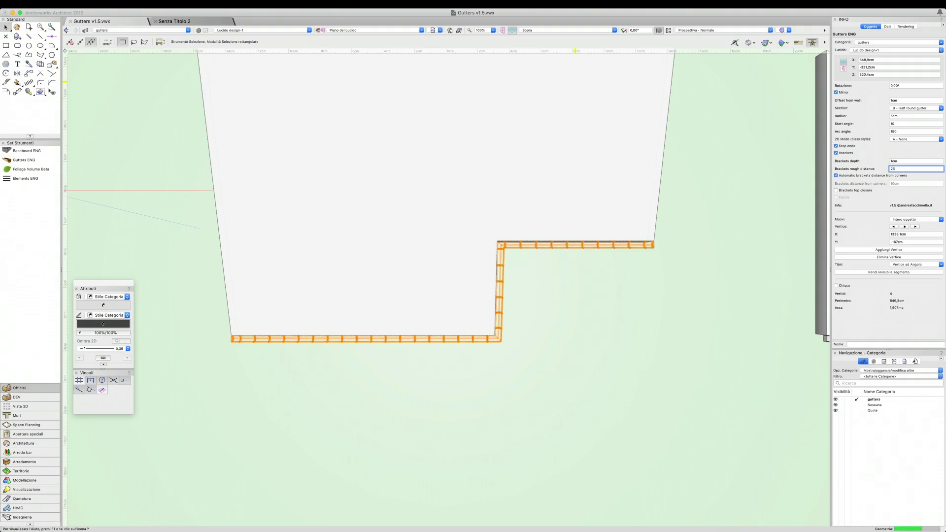
{"action": "double_click", "coordinate": [902, 169]}
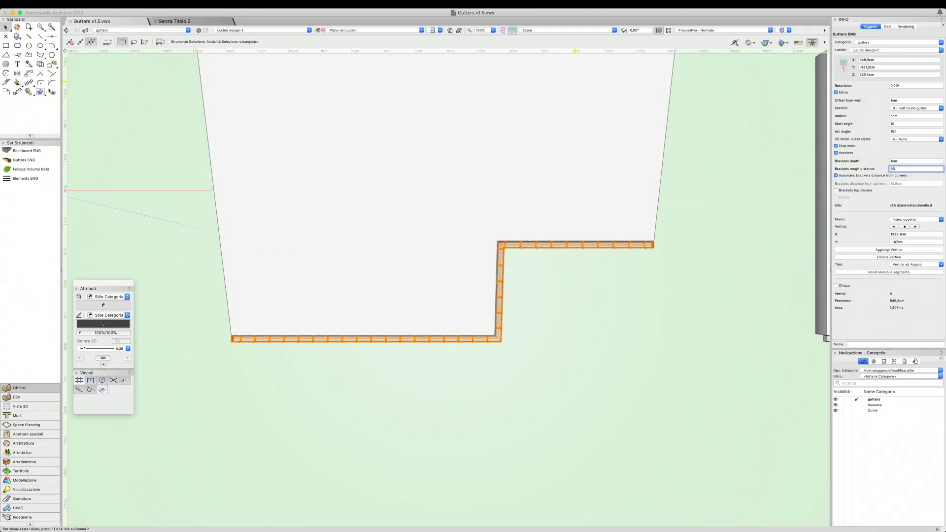
{"action": "key", "text": "Return"}
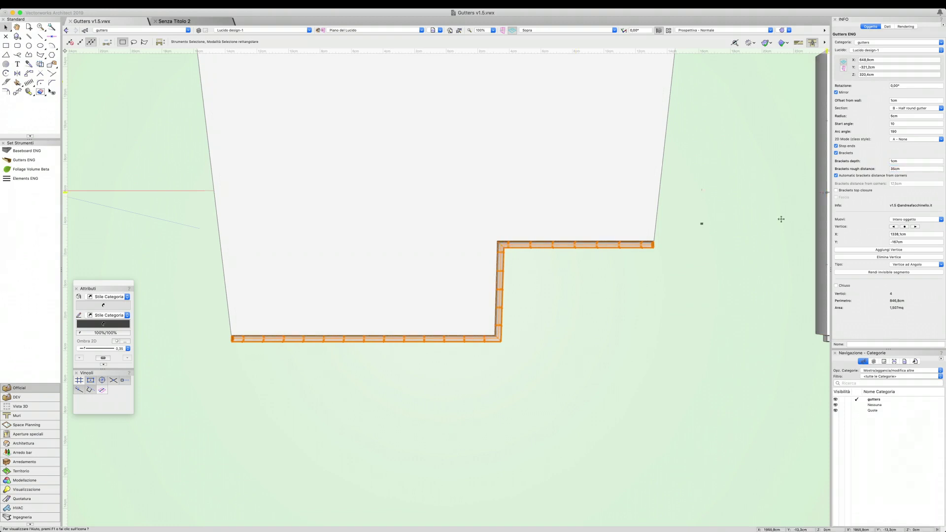
{"action": "mouse_move", "coordinate": [591, 314]}
{"action": "middle_mouse_down", "text": "shift"}
{"action": "mouse_move", "coordinate": [612, 248]}
{"action": "mouse_move", "coordinate": [484, 212]}
{"action": "middle_mouse_up", "text": "shift"}
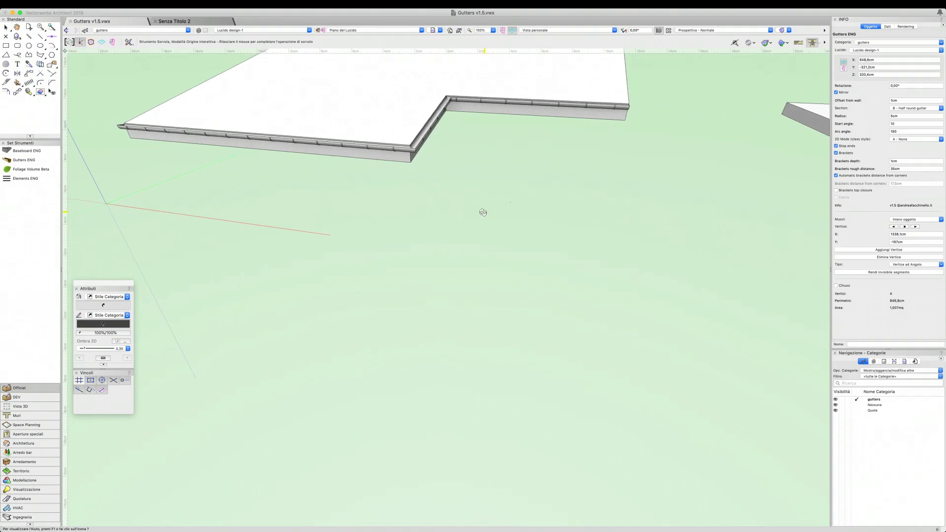
Close the bracket tops and switch the gutter section to a numbered profile
{"action": "left_click", "coordinate": [850, 191]}
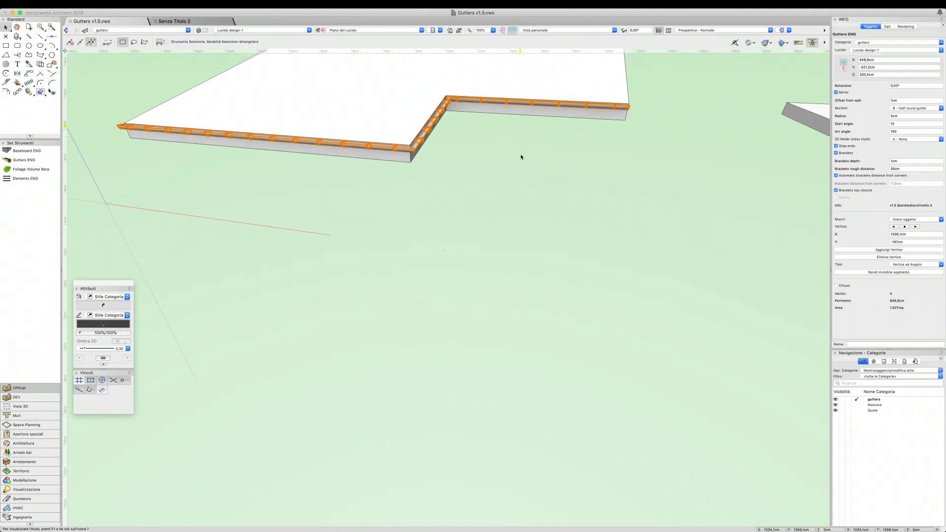
{"action": "middle_click_drag", "start_coordinate": [522, 154], "coordinate": [506, 270]}
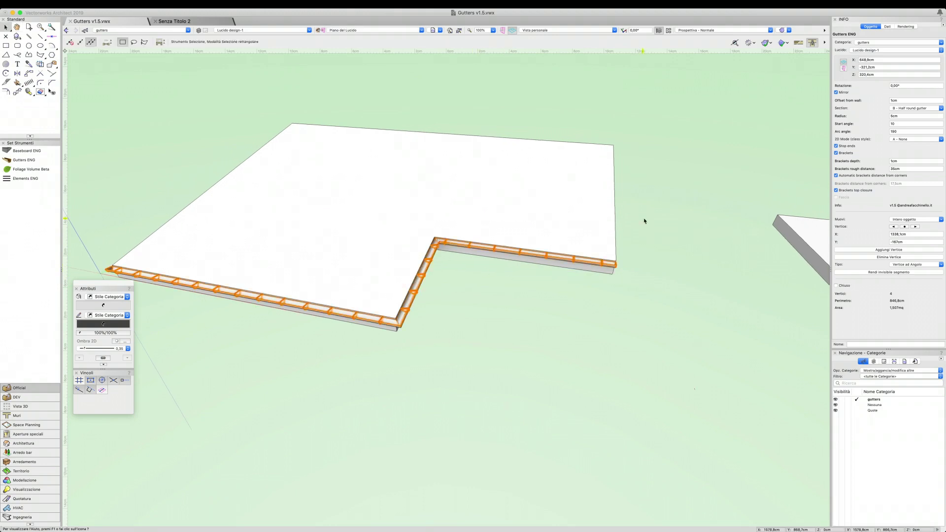
{"action": "middle_click_drag", "start_coordinate": [518, 196], "coordinate": [494, 214], "text": "shift"}
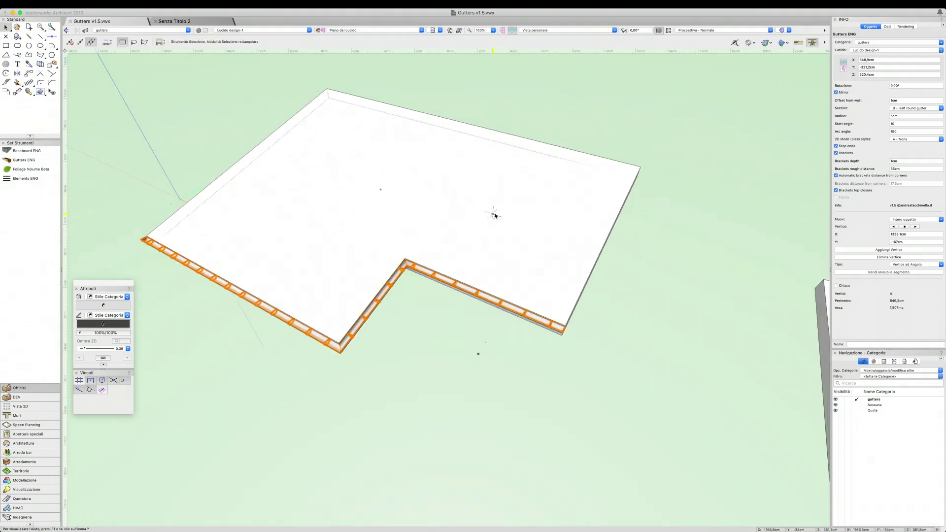
{"action": "left_click", "coordinate": [917, 108]}
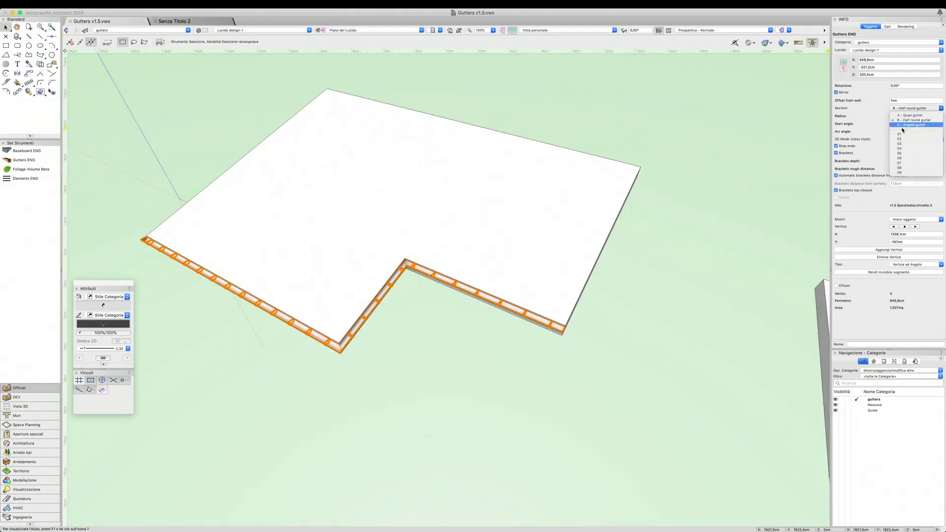
{"action": "left_click", "coordinate": [911, 165]}
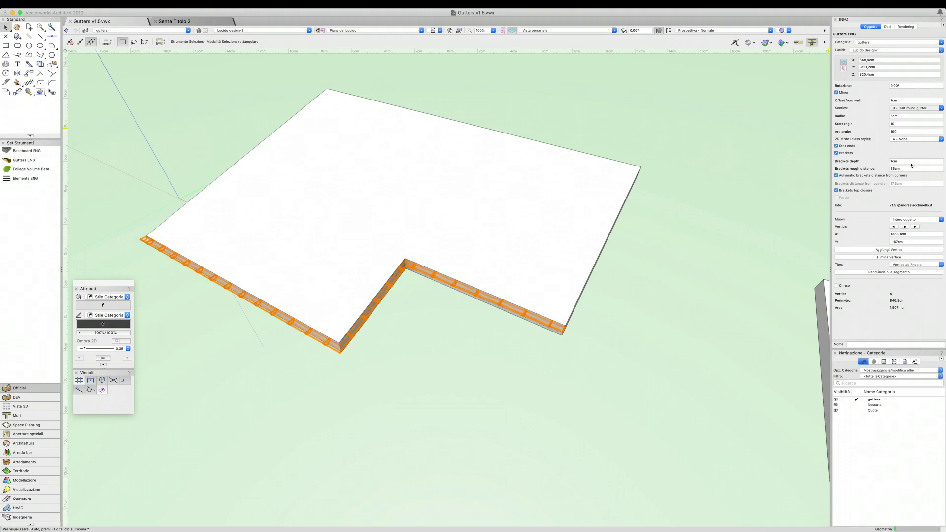
In Alto/Pianta view, set the gutters' 2D Mode to B - Simple
{"action": "left_click", "coordinate": [521, 31]}
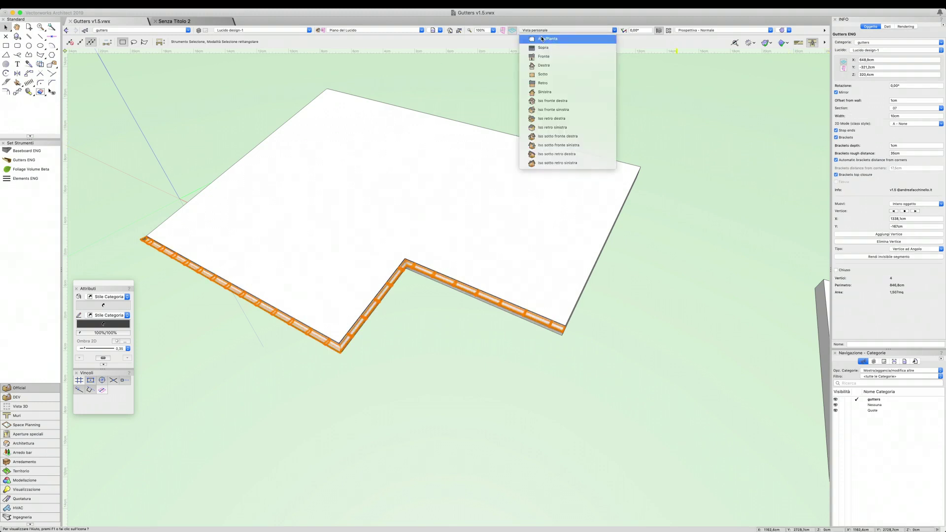
{"action": "left_click", "coordinate": [542, 39]}
{"action": "scroll", "coordinate": [431, 308], "scroll_direction": "up", "scroll_amount": 2}
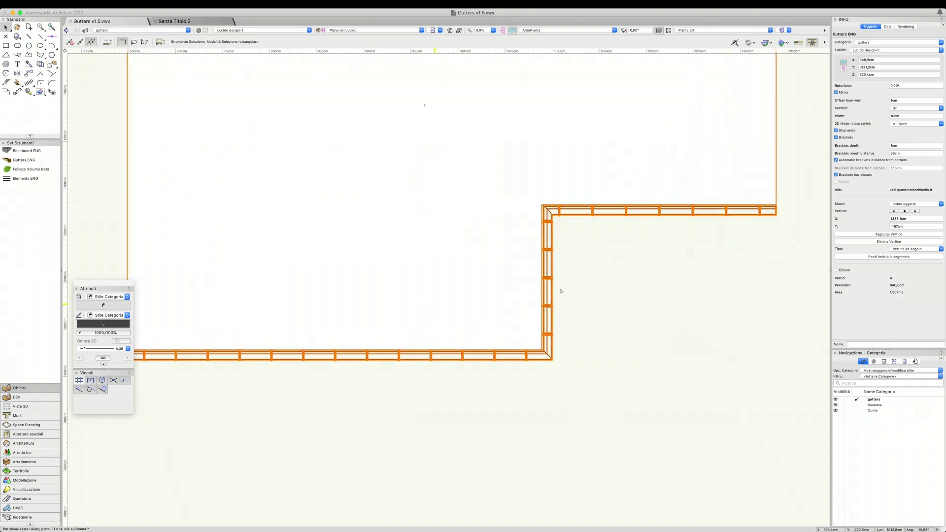
{"action": "scroll", "coordinate": [561, 291], "scroll_direction": "up", "scroll_amount": 2}
{"action": "scroll", "coordinate": [617, 253], "scroll_direction": "up", "scroll_amount": 2}
{"action": "middle_click_drag", "start_coordinate": [590, 268], "coordinate": [517, 240]}
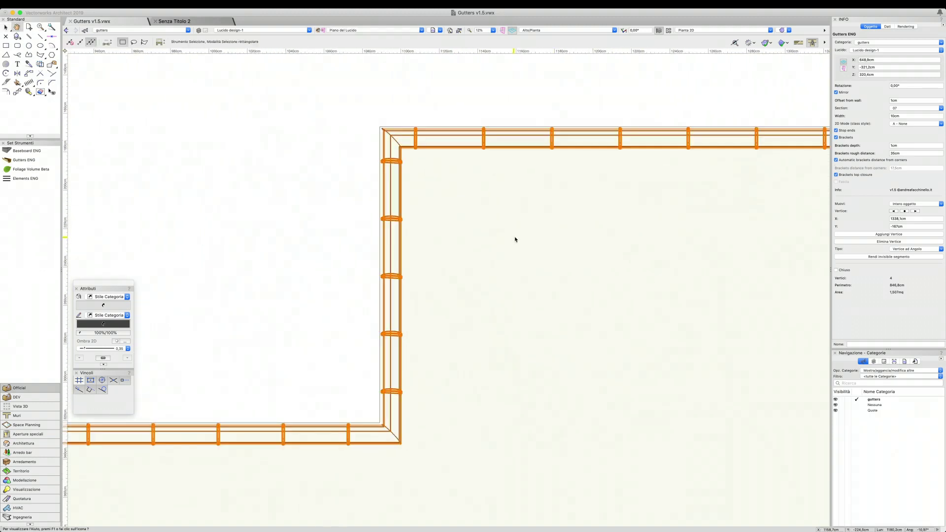
{"action": "left_click", "coordinate": [904, 125]}
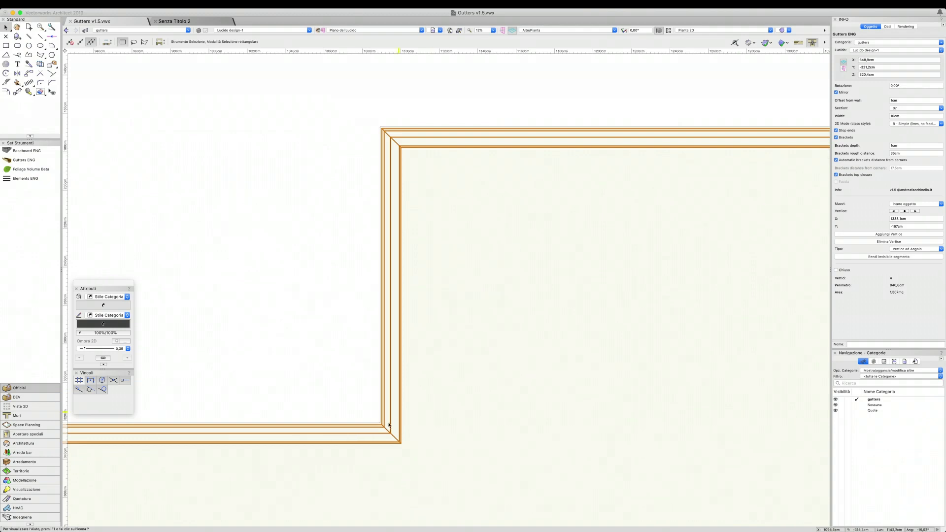
{"action": "scroll", "coordinate": [389, 425], "scroll_direction": "up", "scroll_amount": 5}
{"action": "scroll", "coordinate": [382, 456], "scroll_direction": "up", "scroll_amount": 3}
{"action": "scroll", "coordinate": [401, 392], "scroll_direction": "up", "scroll_amount": 2}
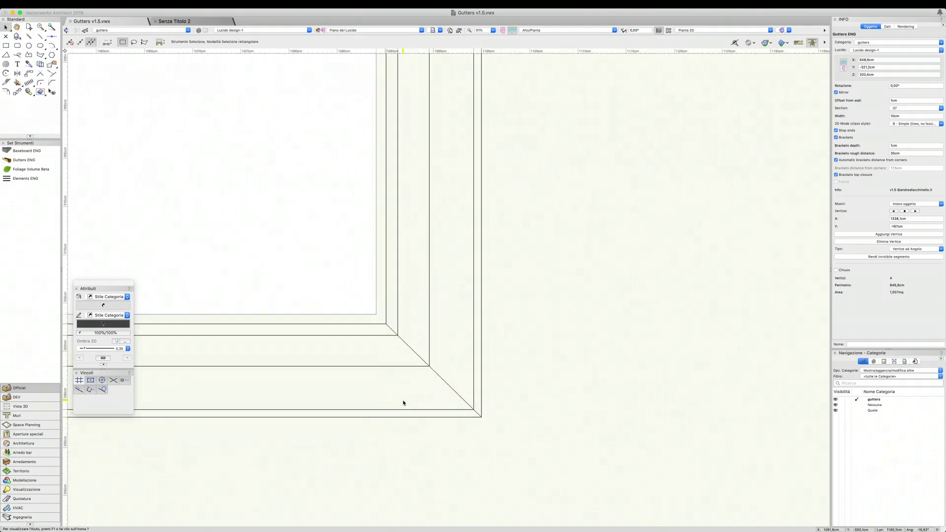
Edit the gutters category, setting its Penna colour to blue and Spessore to 0.50
{"action": "right_click", "coordinate": [868, 405]}
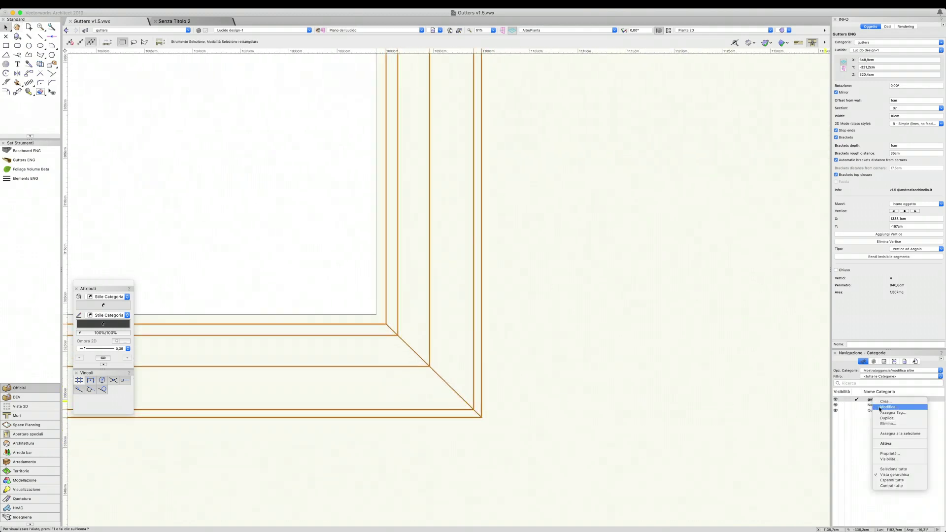
{"action": "left_click", "coordinate": [880, 409]}
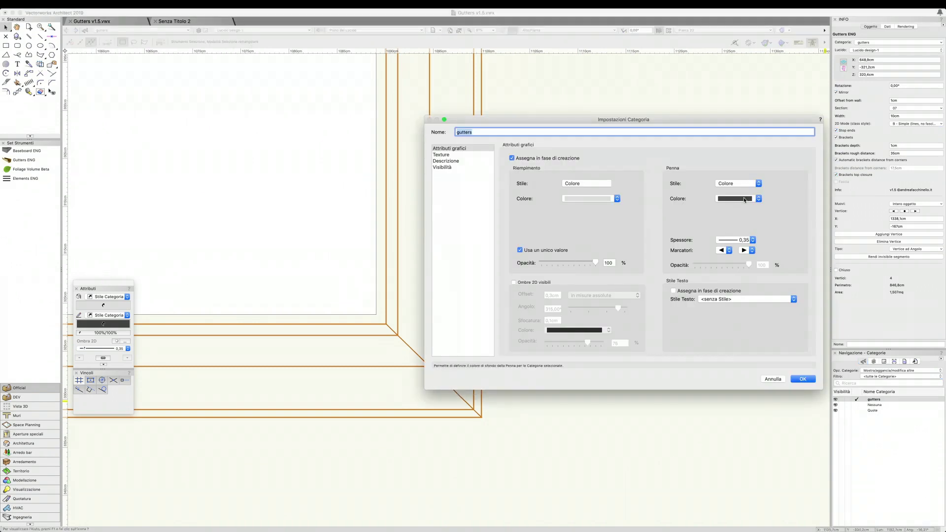
{"action": "left_click", "coordinate": [744, 199]}
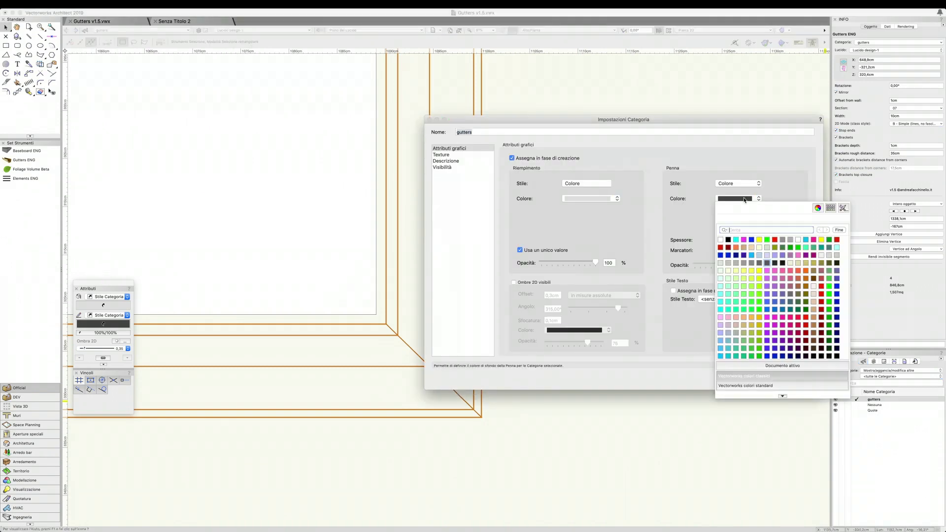
{"action": "left_click", "coordinate": [752, 255]}
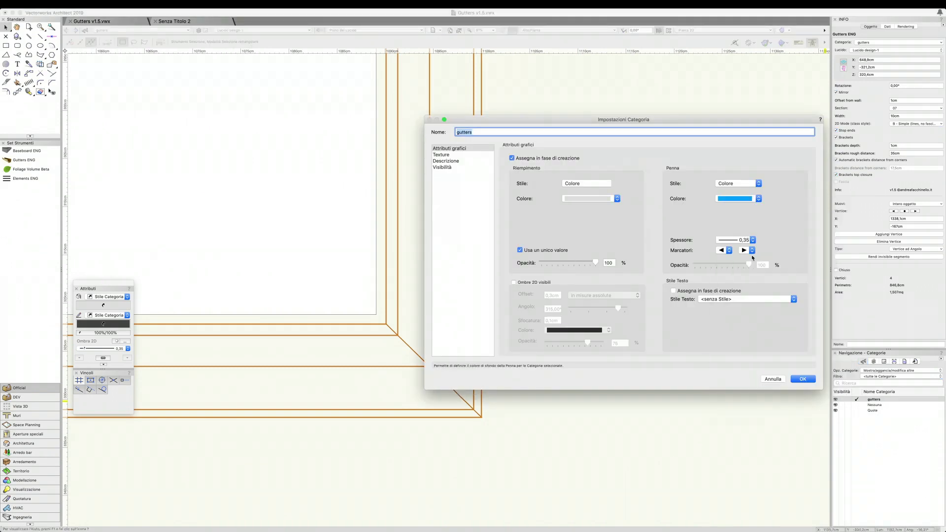
{"action": "left_click", "coordinate": [730, 243]}
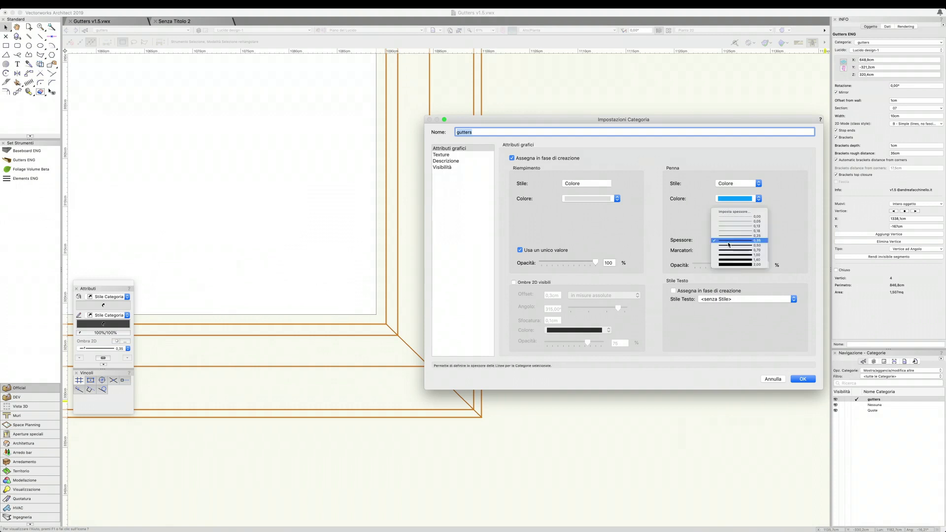
{"action": "left_click", "coordinate": [730, 248]}
Confirm the category settings and set the gutter's 2D Mode to C - Top view
{"action": "left_click", "coordinate": [803, 379]}
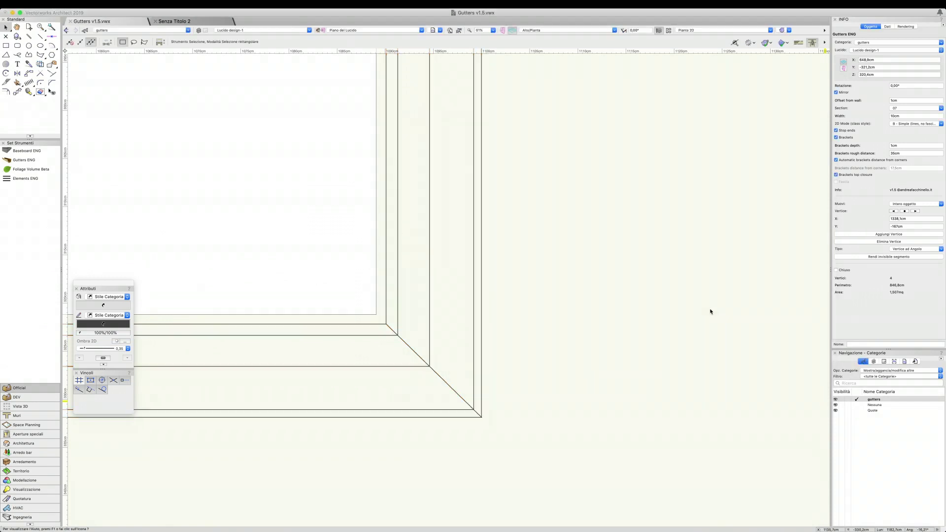
{"action": "left_click", "coordinate": [587, 309]}
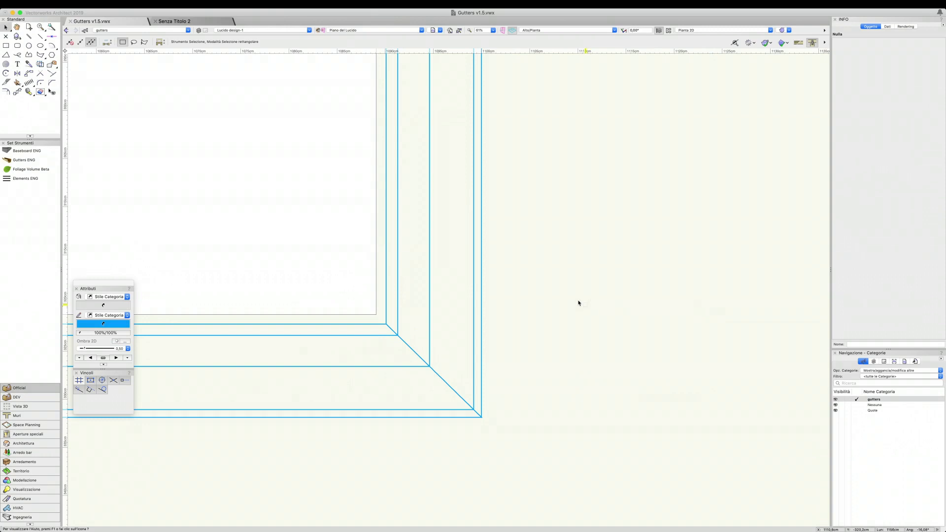
{"action": "scroll", "coordinate": [436, 393], "scroll_direction": "down", "scroll_amount": 3}
{"action": "scroll", "coordinate": [457, 245], "scroll_direction": "down", "scroll_amount": 2}
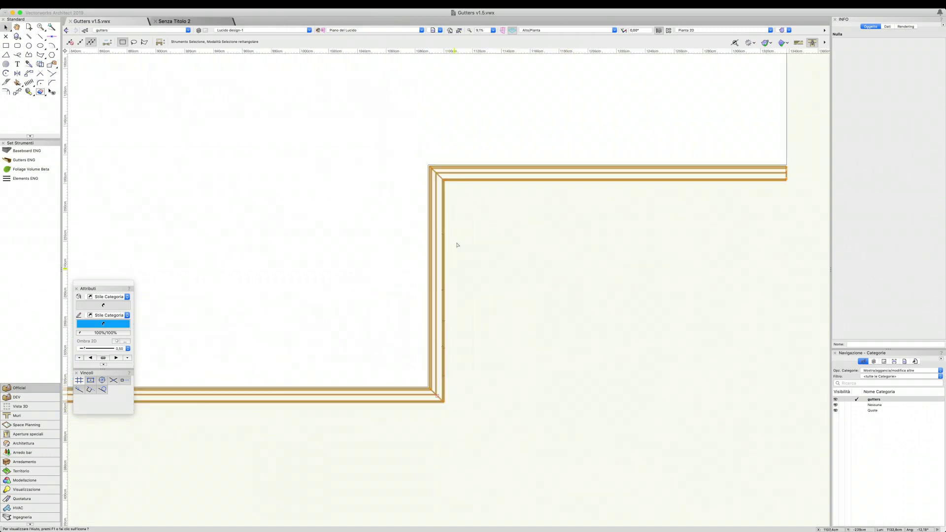
{"action": "left_click", "coordinate": [437, 169]}
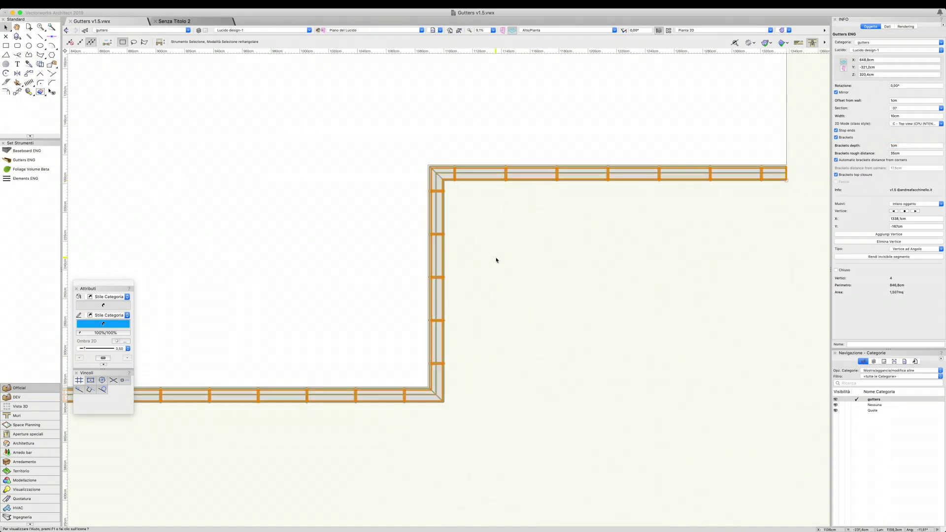
{"action": "left_click", "coordinate": [494, 303]}
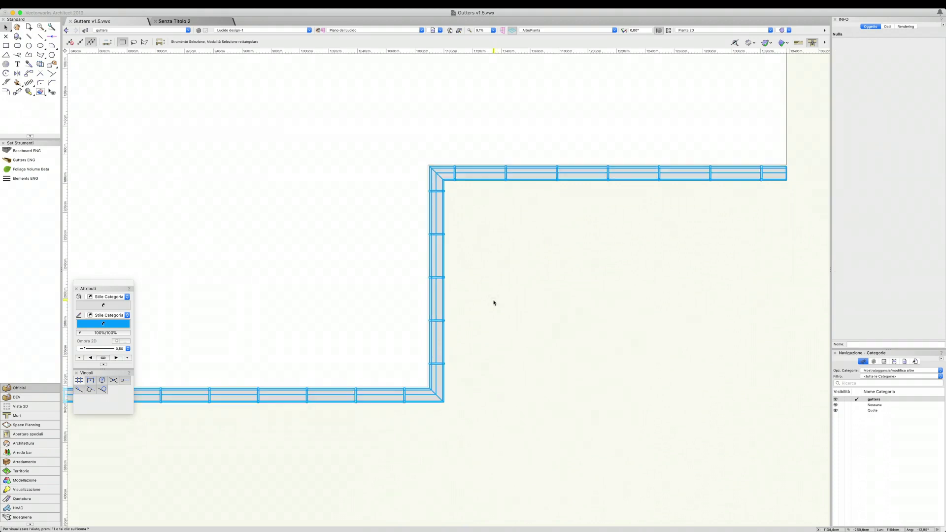
Inspect the blue bracketed gutter corners in plan, then tilt into 3D perspective
{"action": "left_click_drag", "start_coordinate": [477, 363], "coordinate": [364, 428]}
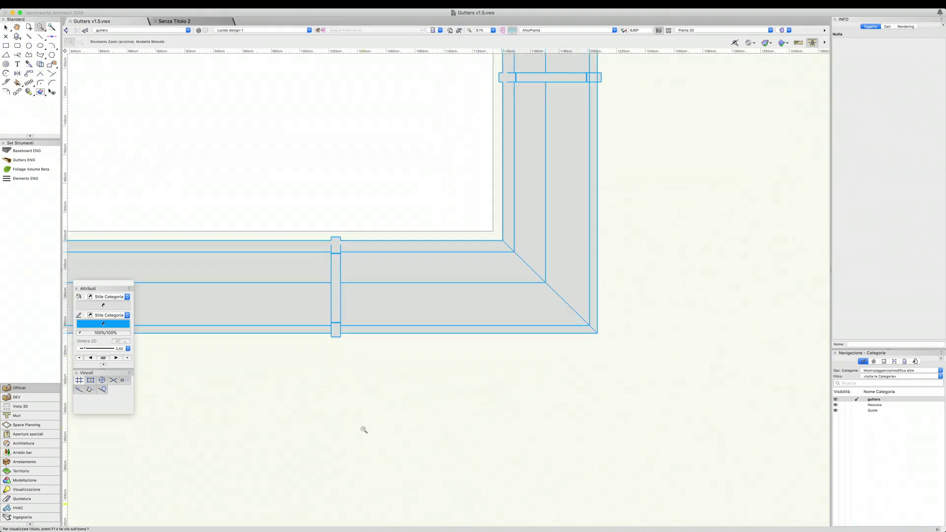
{"action": "scroll", "coordinate": [355, 397], "scroll_direction": "down", "scroll_amount": 1}
{"action": "scroll", "coordinate": [527, 186], "scroll_direction": "down", "scroll_amount": 3}
{"action": "middle_click_drag", "start_coordinate": [528, 186], "coordinate": [455, 376]}
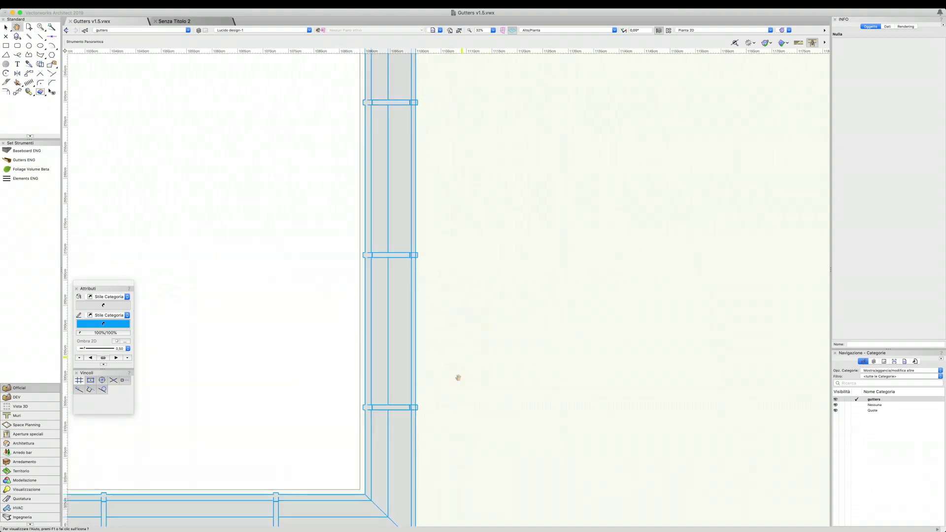
{"action": "middle_click_drag", "start_coordinate": [488, 286], "coordinate": [445, 259]}
{"action": "scroll", "coordinate": [460, 205], "scroll_direction": "down", "scroll_amount": 1}
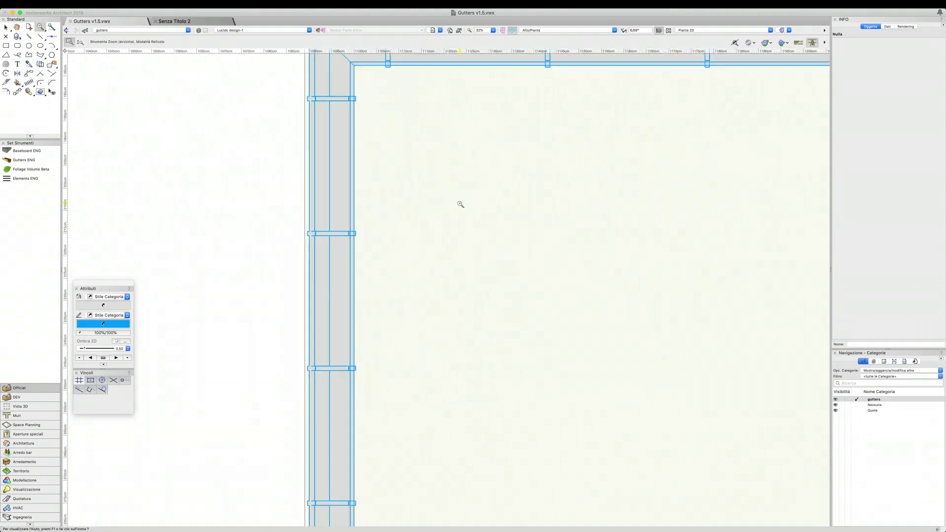
{"action": "scroll", "coordinate": [465, 199], "scroll_direction": "down", "scroll_amount": 3}
{"action": "mouse_move", "coordinate": [287, 351]}
{"action": "middle_mouse_down", "text": "shift"}
{"action": "mouse_move", "coordinate": [373, 267]}
{"action": "mouse_move", "coordinate": [380, 205]}
{"action": "middle_mouse_up", "text": "shift"}
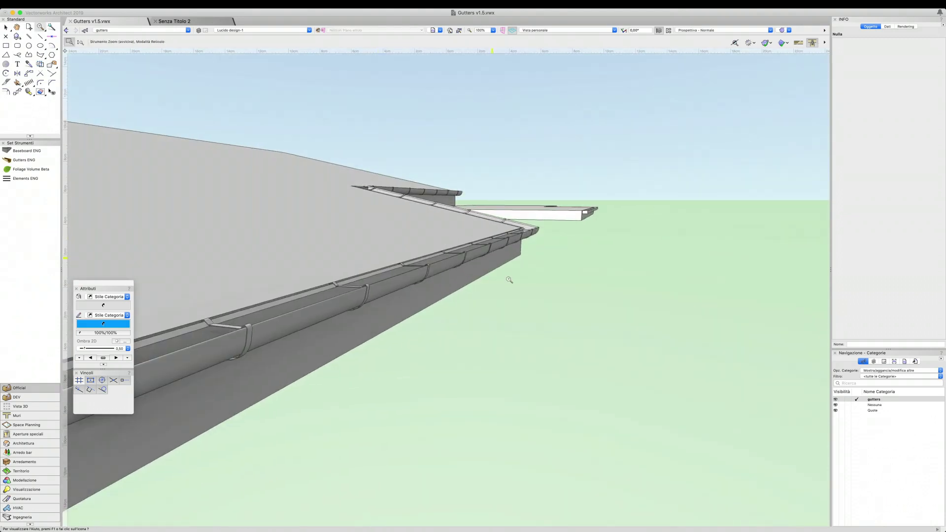
Zoom and orbit toward the gutter corner to view its profile and brackets end-on
{"action": "scroll", "coordinate": [473, 287], "scroll_direction": "down", "scroll_amount": 3}
{"action": "scroll", "coordinate": [409, 311], "scroll_direction": "up", "scroll_amount": 2}
{"action": "scroll", "coordinate": [409, 311], "scroll_direction": "up", "scroll_amount": 2}
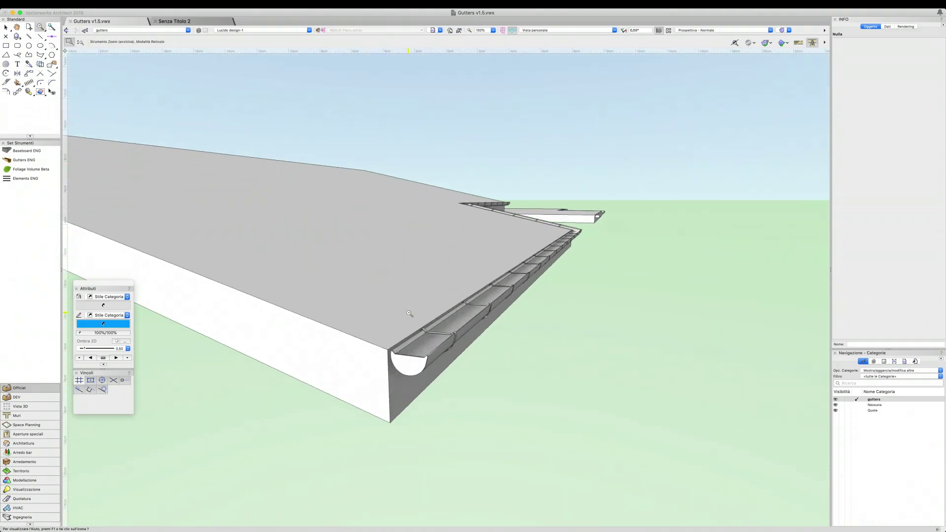
{"action": "mouse_move", "coordinate": [440, 319]}
{"action": "middle_mouse_down", "text": "shift"}
{"action": "mouse_move", "coordinate": [312, 348]}
{"action": "mouse_move", "coordinate": [449, 293]}
{"action": "mouse_move", "coordinate": [374, 275]}
{"action": "mouse_move", "coordinate": [549, 267]}
{"action": "middle_mouse_up", "text": "shift"}
Set the gutter's 2D Mode to 'A - None', turn off its brackets, then select the roof slab
{"action": "key", "text": "x"}
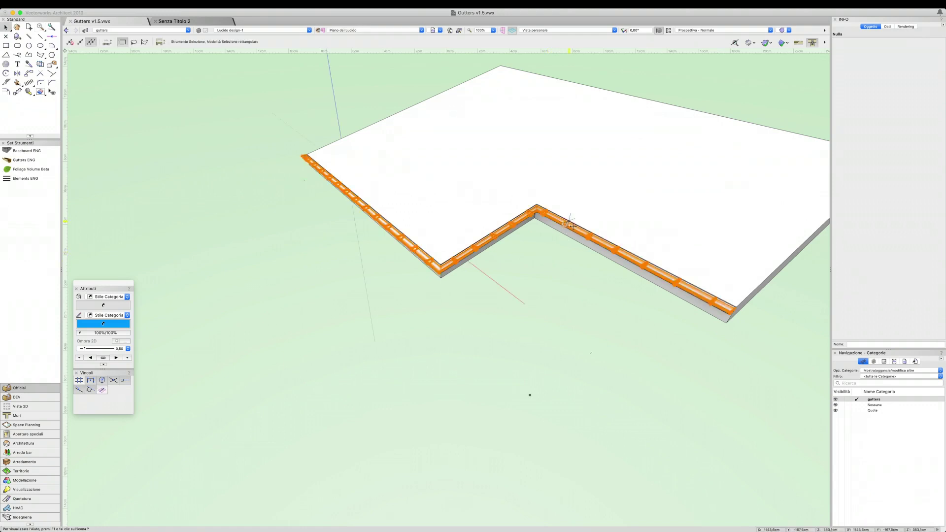
{"action": "left_click", "coordinate": [569, 231]}
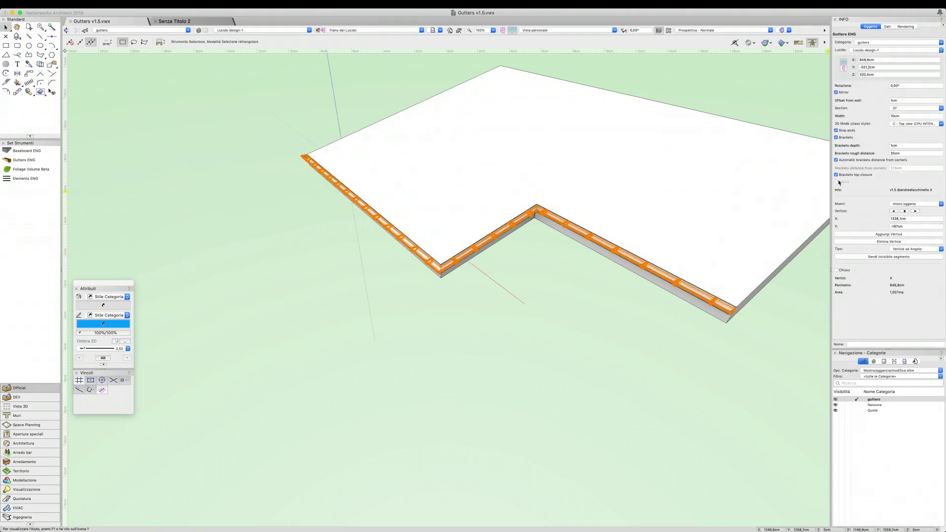
{"action": "scroll", "coordinate": [367, 218], "scroll_direction": "down", "scroll_amount": 3}
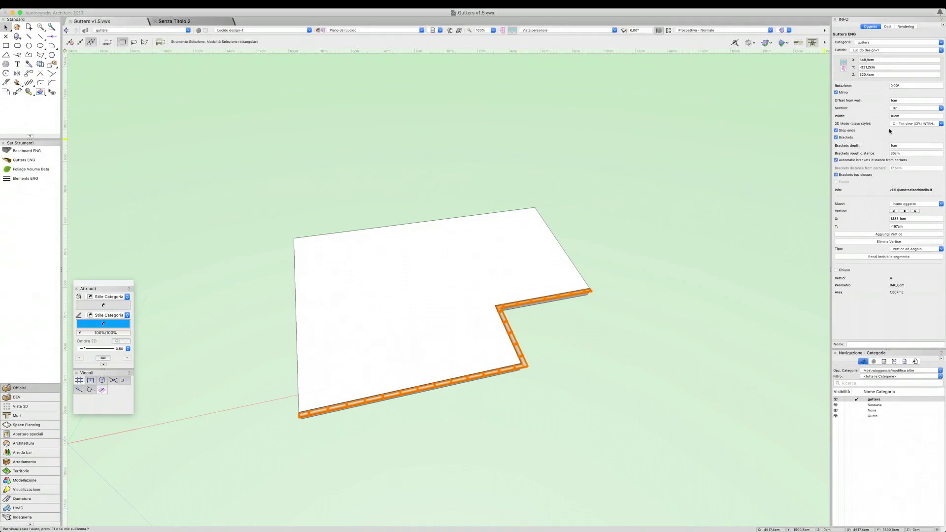
{"action": "left_click", "coordinate": [906, 125]}
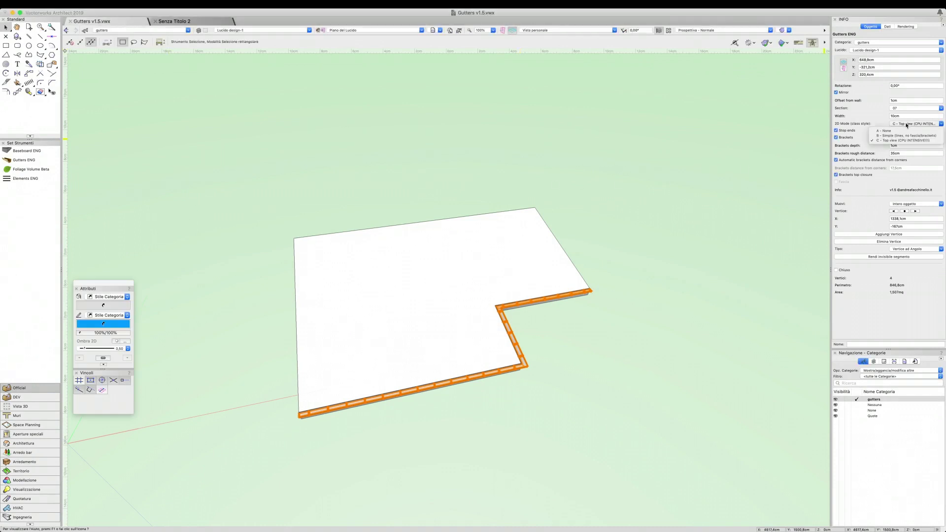
{"action": "left_click", "coordinate": [896, 132]}
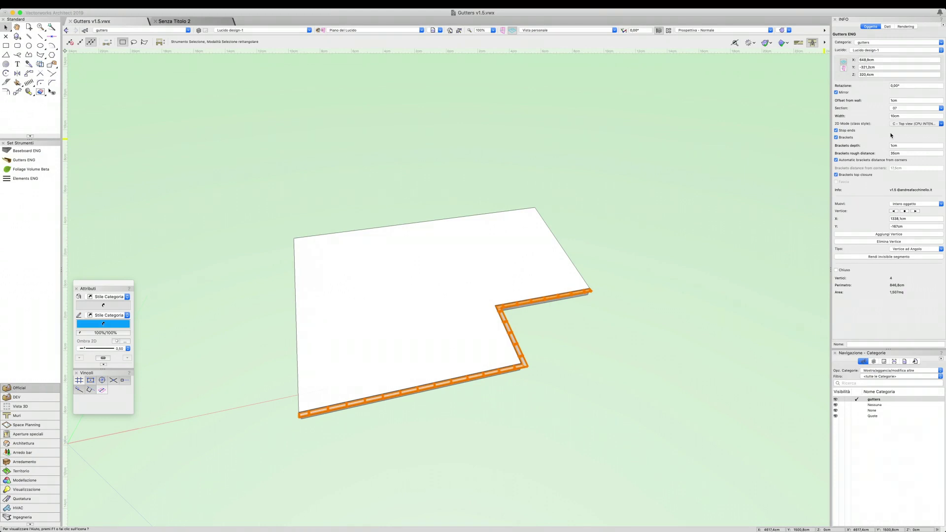
{"action": "left_click", "coordinate": [836, 138]}
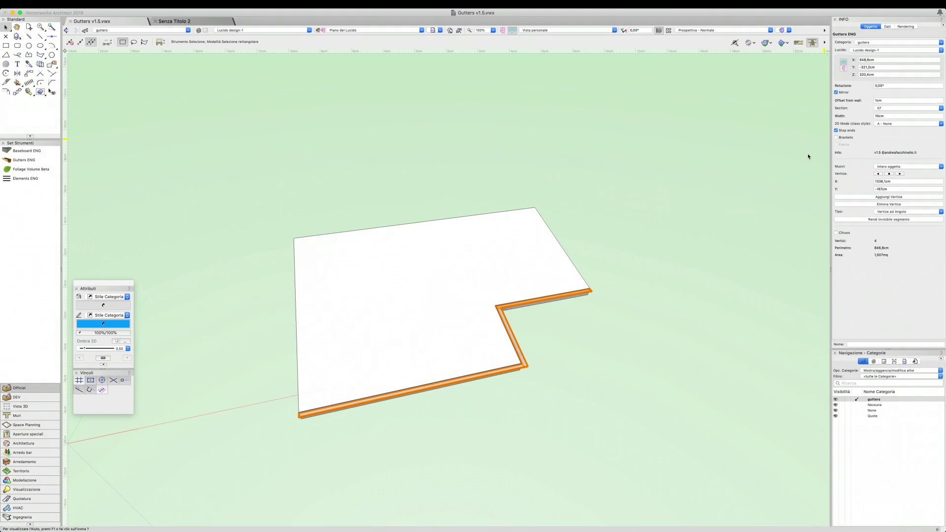
{"action": "left_click", "coordinate": [641, 287]}
{"action": "left_click", "coordinate": [552, 246]}
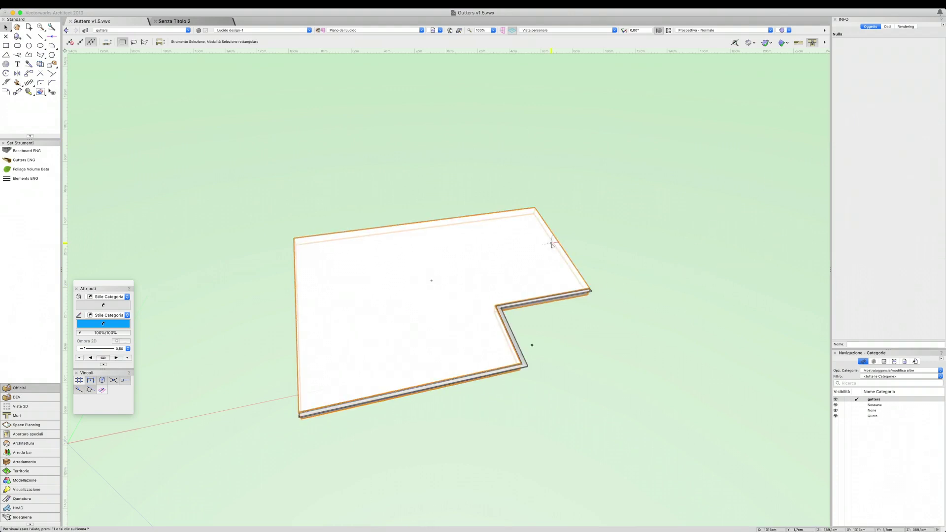
Enter the roof slab outline and set the Fillet tool radius to 100cm
{"action": "double_click", "coordinate": [552, 245]}
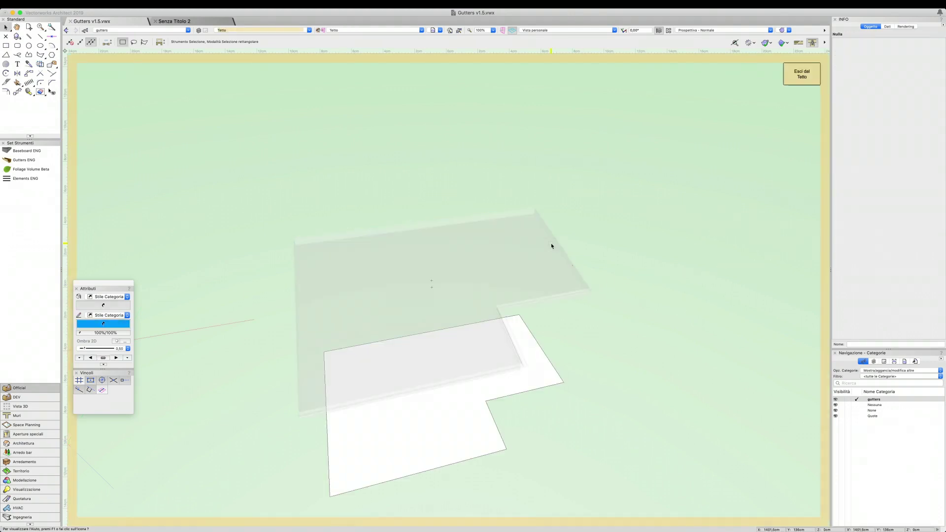
{"action": "left_click", "coordinate": [40, 83]}
{"action": "left_click", "coordinate": [124, 42]}
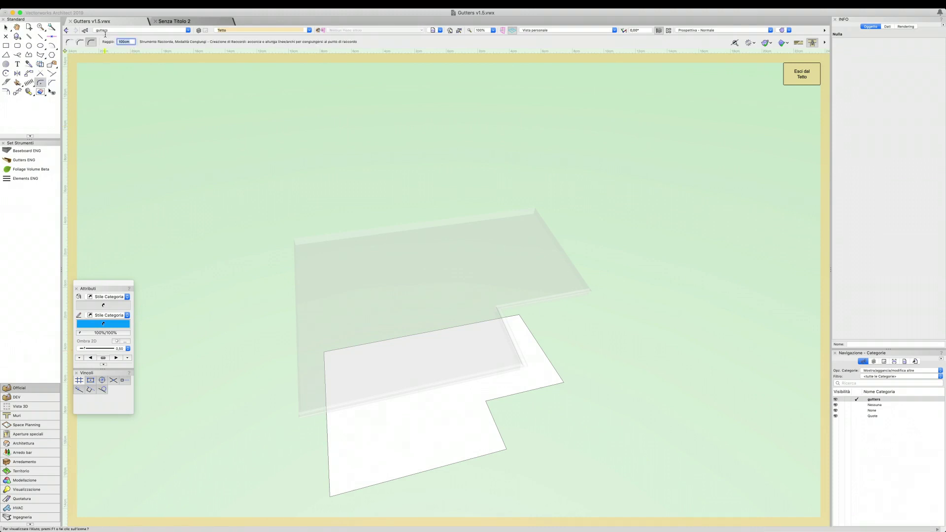
{"action": "type", "text": "10"}
{"action": "key", "text": "Return"}
In Top/Plan view, fillet the slab's inner step corner, then exit the roof edit
{"action": "left_click", "coordinate": [536, 30]}
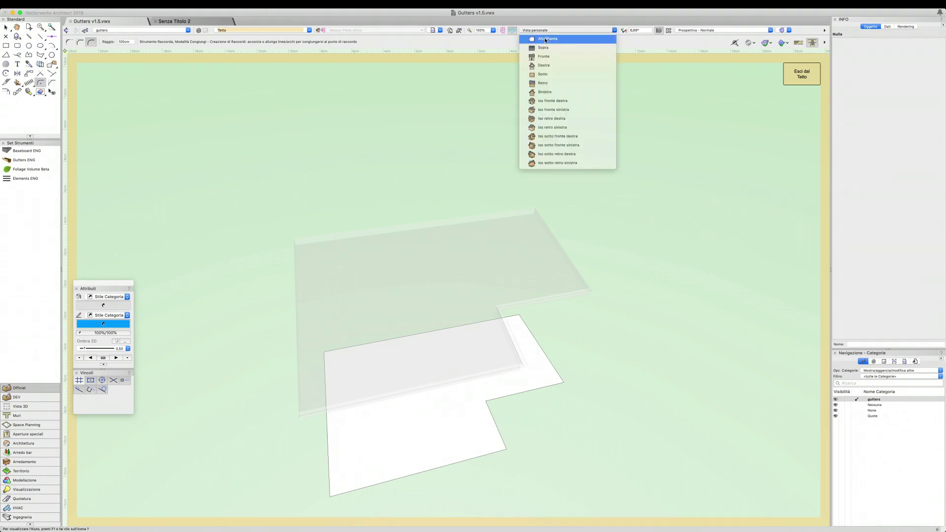
{"action": "left_click", "coordinate": [537, 38]}
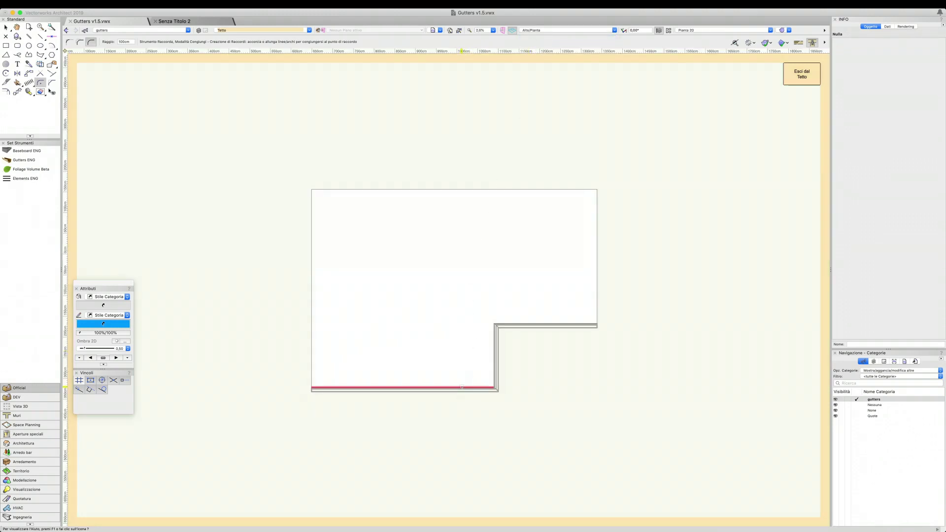
{"action": "left_click", "coordinate": [494, 358]}
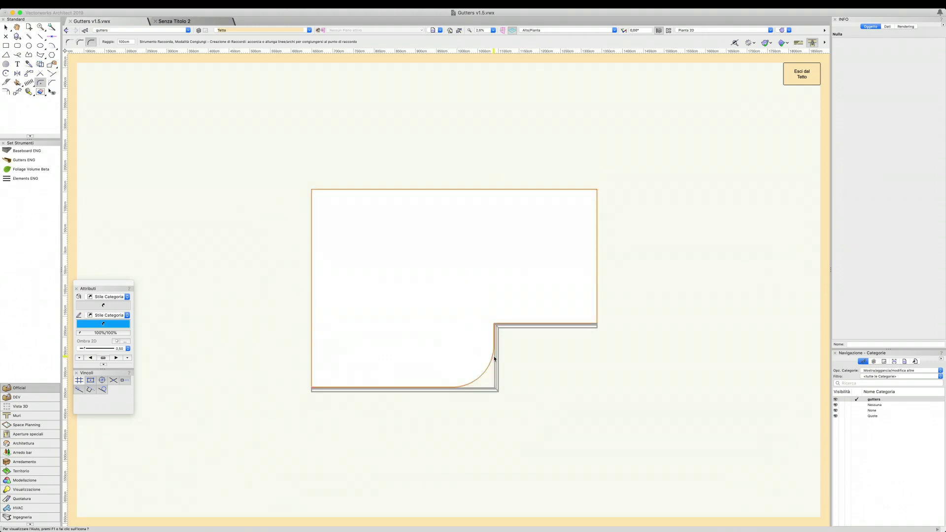
{"action": "left_click", "coordinate": [792, 82]}
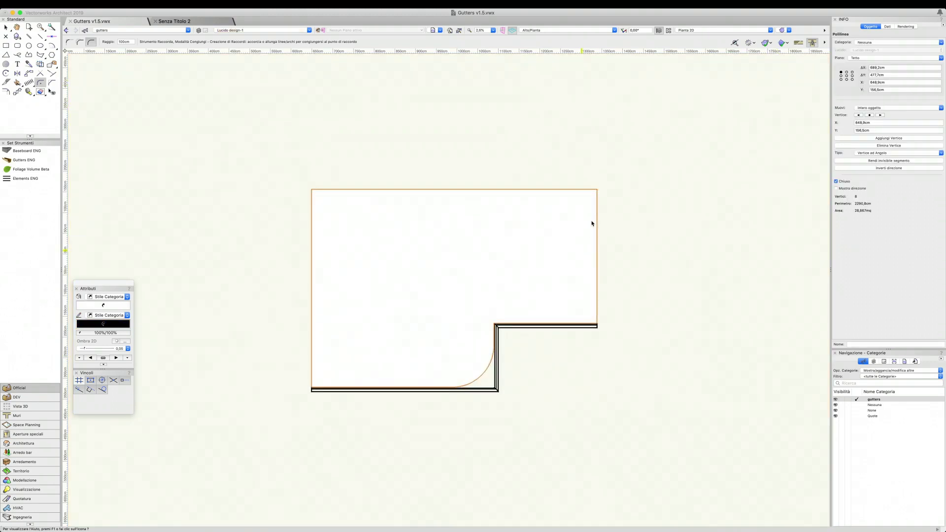
{"action": "middle_click_drag", "start_coordinate": [592, 223], "coordinate": [544, 246], "text": "shift"}
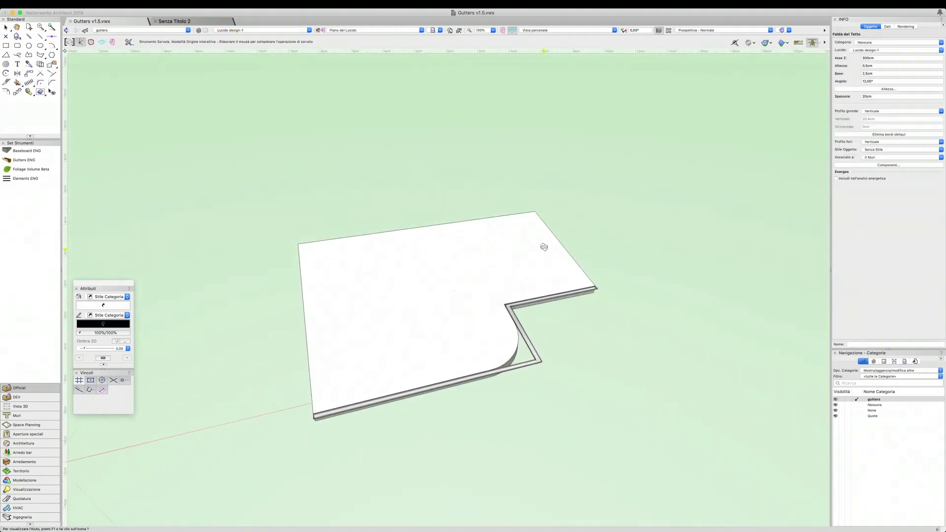
Fillet the gutter's inner corner vertex with a 100cm radius using the Reshape tool
{"action": "scroll", "coordinate": [508, 380], "scroll_direction": "up", "scroll_amount": 3}
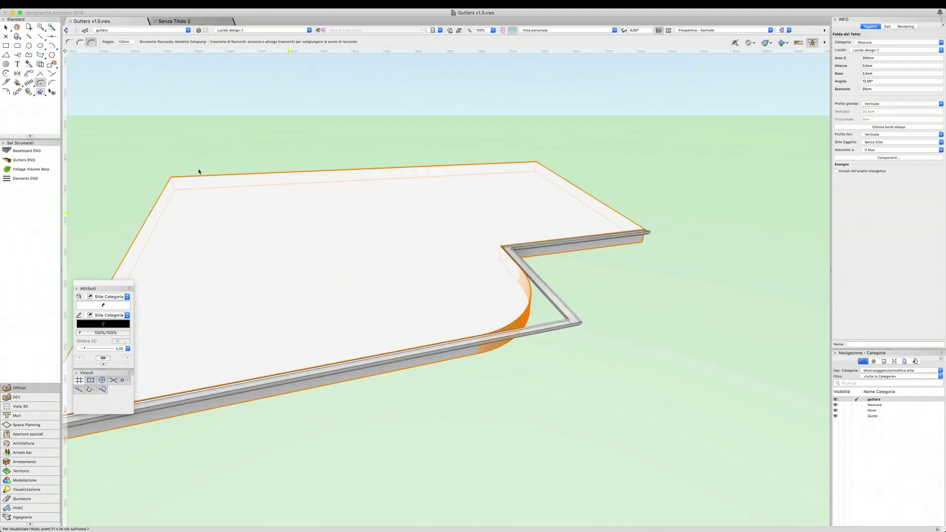
{"action": "left_click", "coordinate": [6, 30]}
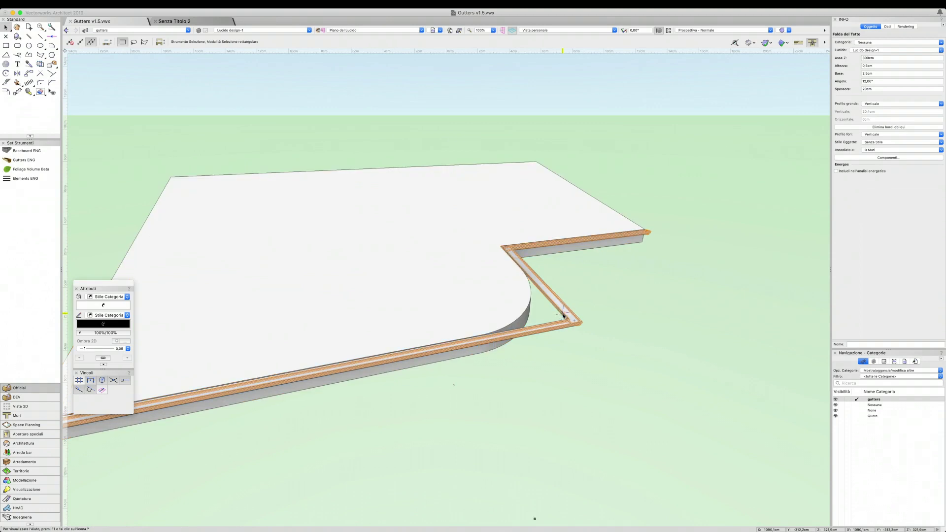
{"action": "left_click", "coordinate": [559, 315]}
{"action": "left_click", "coordinate": [52, 65]}
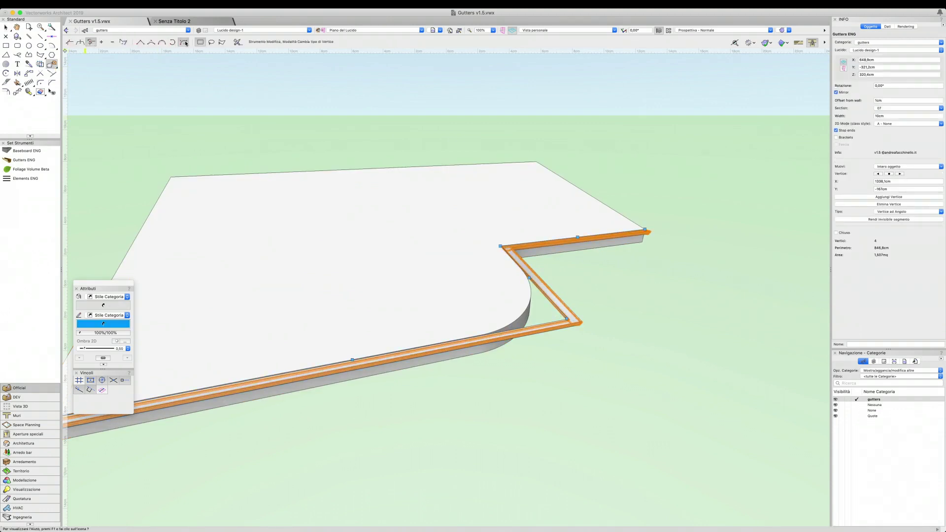
{"action": "left_click", "coordinate": [238, 41]}
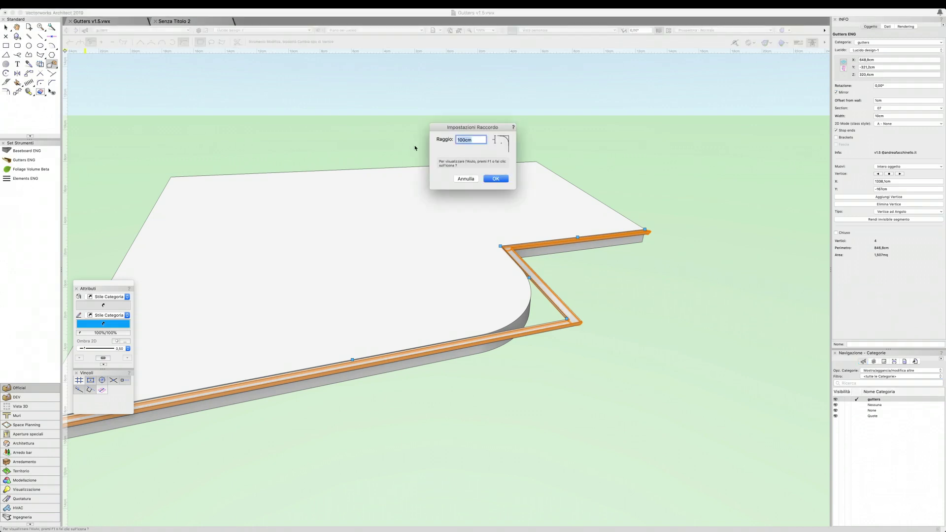
{"action": "left_click", "coordinate": [495, 179]}
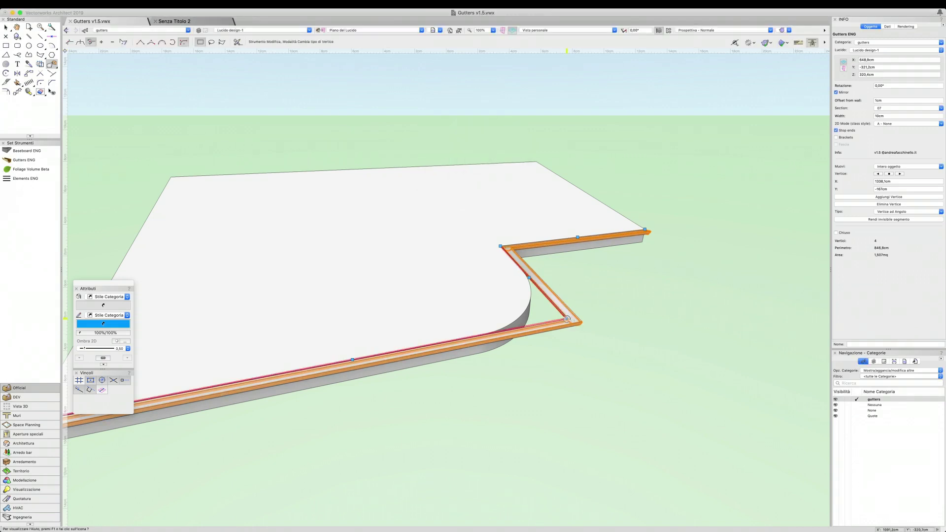
{"action": "left_click", "coordinate": [567, 318]}
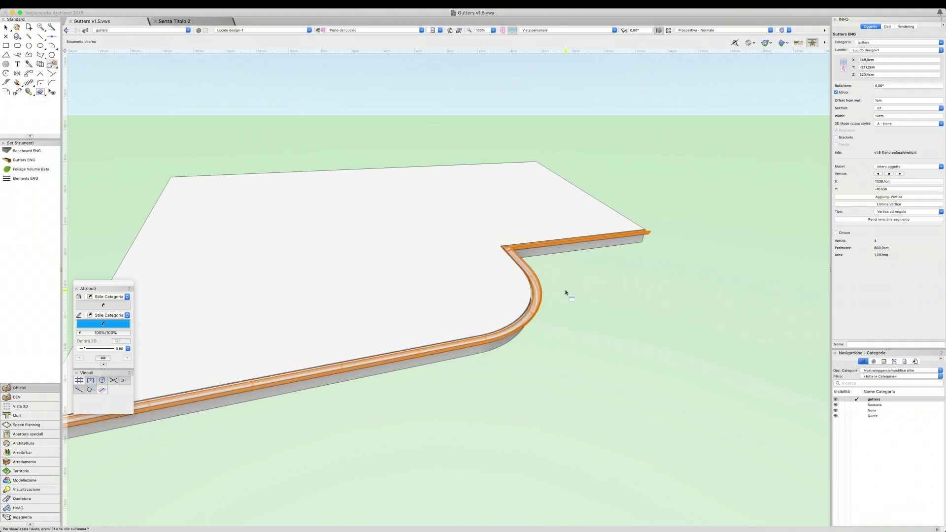
Re-enable the gutter's brackets and set their rough distance to 30cm
{"action": "mouse_move", "coordinate": [566, 291]}
{"action": "middle_mouse_down", "text": "shift"}
{"action": "mouse_move", "coordinate": [564, 324]}
{"action": "mouse_move", "coordinate": [465, 274]}
{"action": "mouse_move", "coordinate": [507, 300]}
{"action": "middle_mouse_up", "text": "shift"}
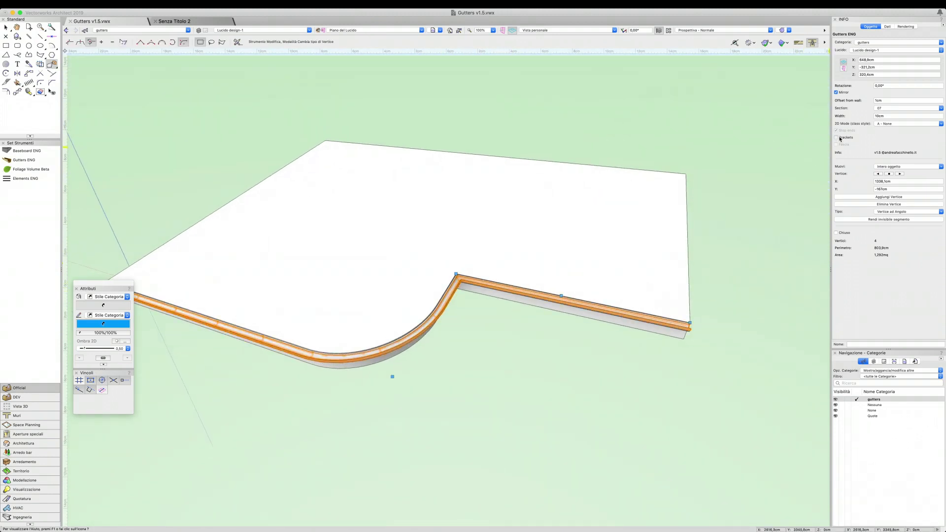
{"action": "left_click", "coordinate": [839, 139]}
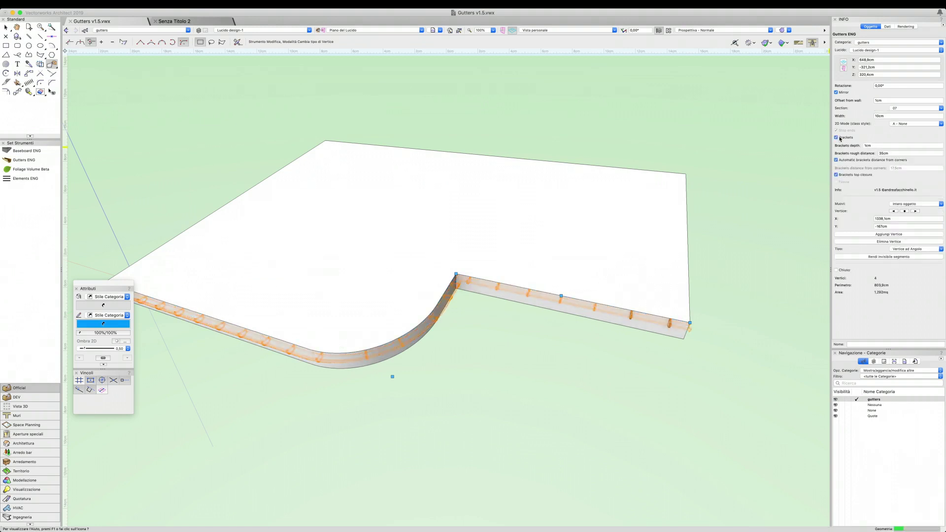
{"action": "middle_click_drag", "start_coordinate": [493, 355], "coordinate": [591, 360], "text": "shift"}
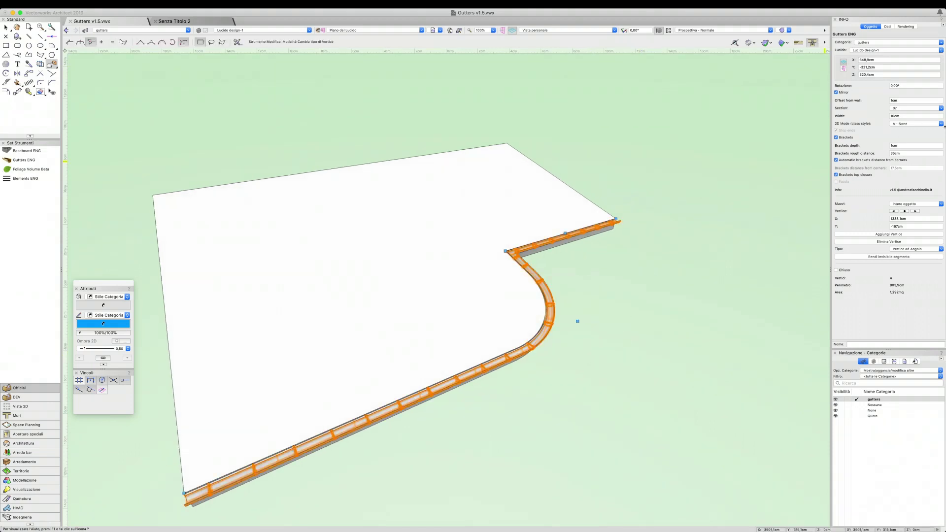
{"action": "triple_click", "coordinate": [913, 155]}
{"action": "type", "text": "30"}
{"action": "key", "text": "Return"}
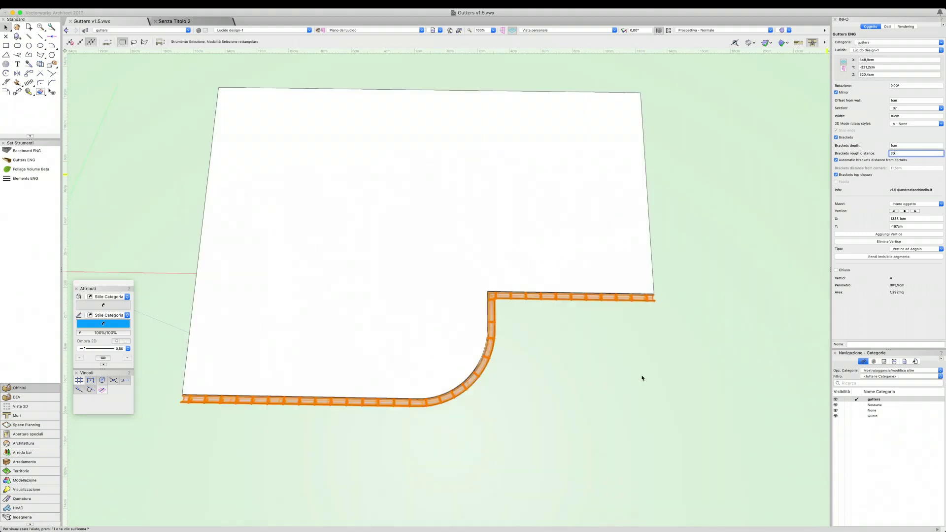
{"action": "key", "text": "Return"}
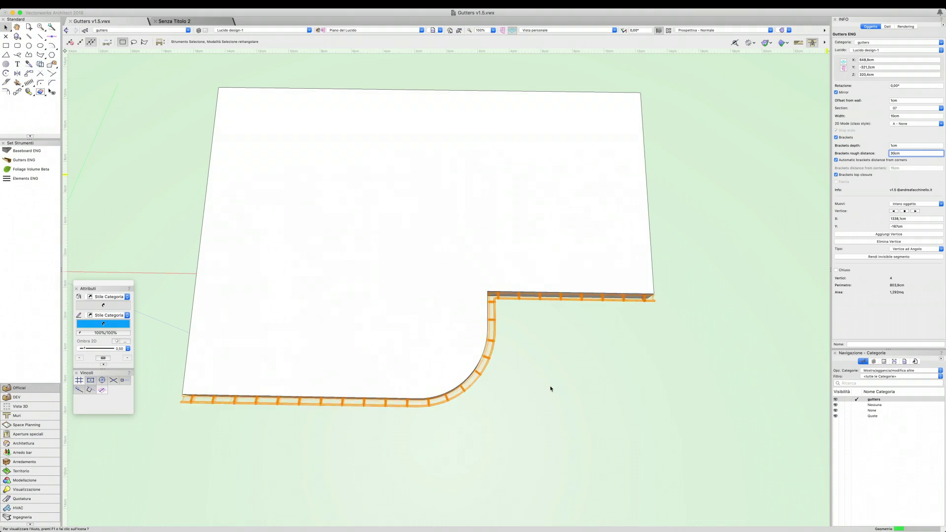
{"action": "mouse_move", "coordinate": [533, 380]}
{"action": "middle_mouse_down", "text": "shift"}
{"action": "mouse_move", "coordinate": [602, 303]}
{"action": "mouse_move", "coordinate": [566, 323]}
{"action": "middle_mouse_up", "text": "shift"}
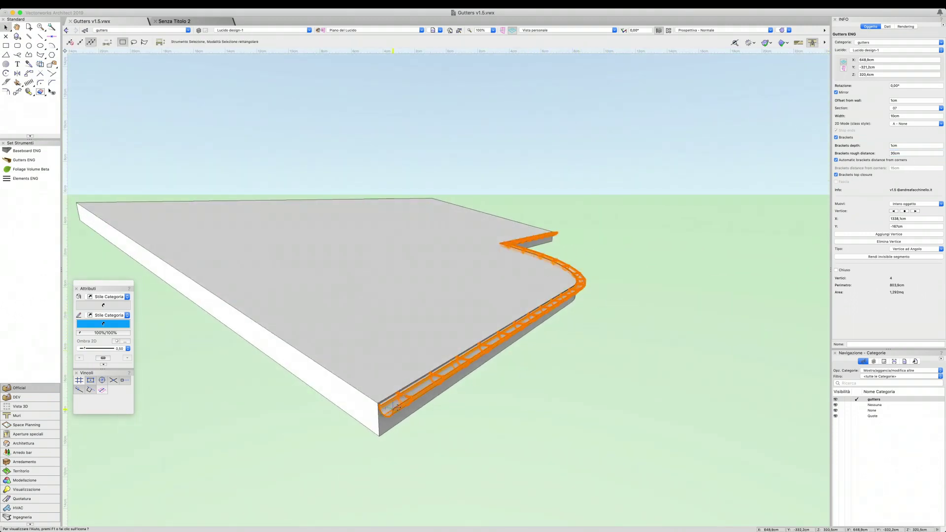
{"action": "left_click", "coordinate": [389, 430]}
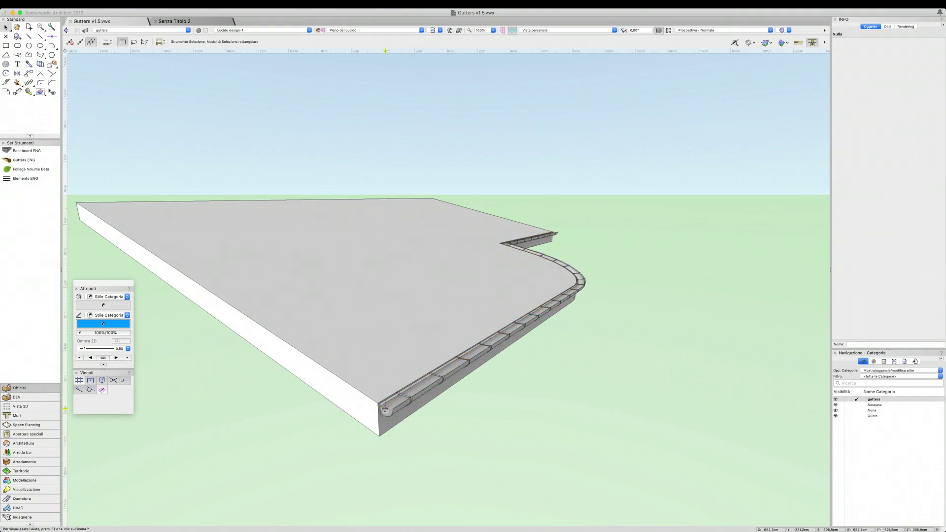
{"action": "left_click", "coordinate": [582, 280]}
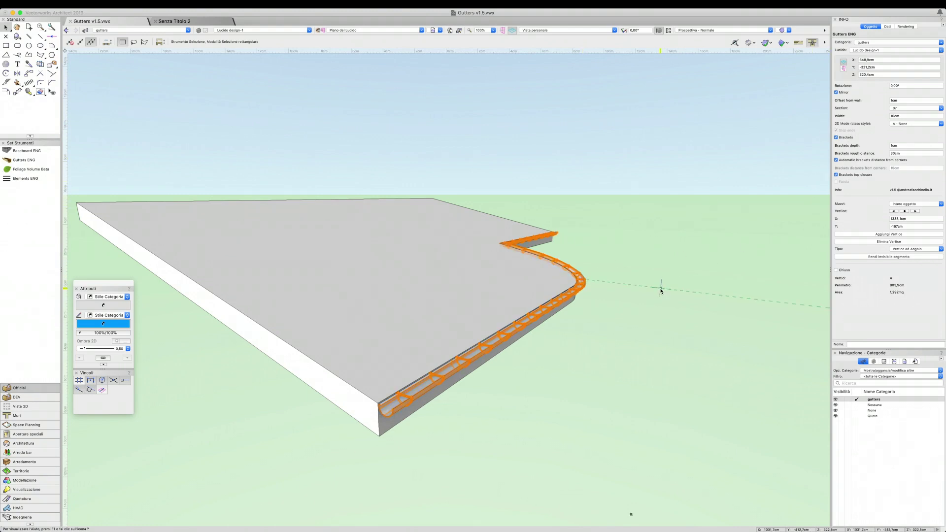
{"action": "left_click", "coordinate": [660, 291]}
{"action": "mouse_move", "coordinate": [660, 291]}
{"action": "middle_mouse_down", "text": "shift"}
{"action": "mouse_move", "coordinate": [471, 326]}
{"action": "mouse_move", "coordinate": [492, 256]}
{"action": "mouse_move", "coordinate": [463, 262]}
{"action": "middle_mouse_up", "text": "shift"}
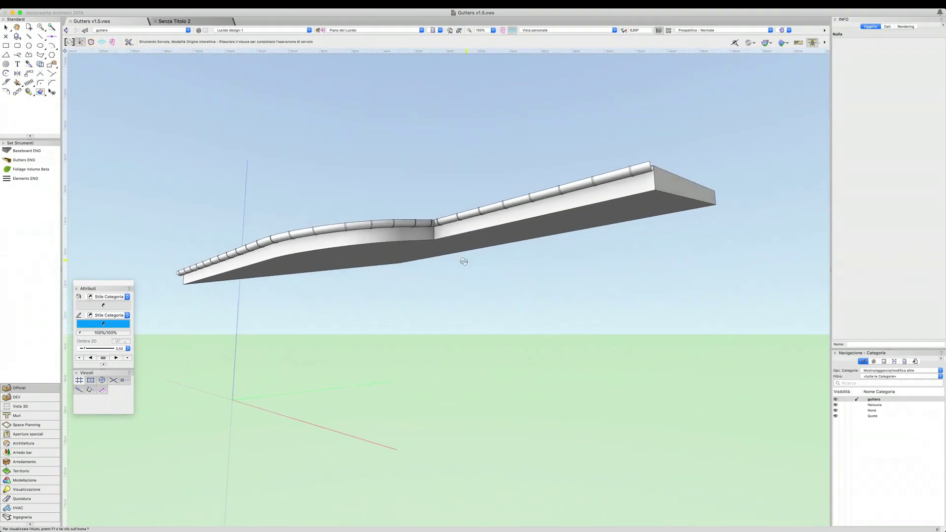